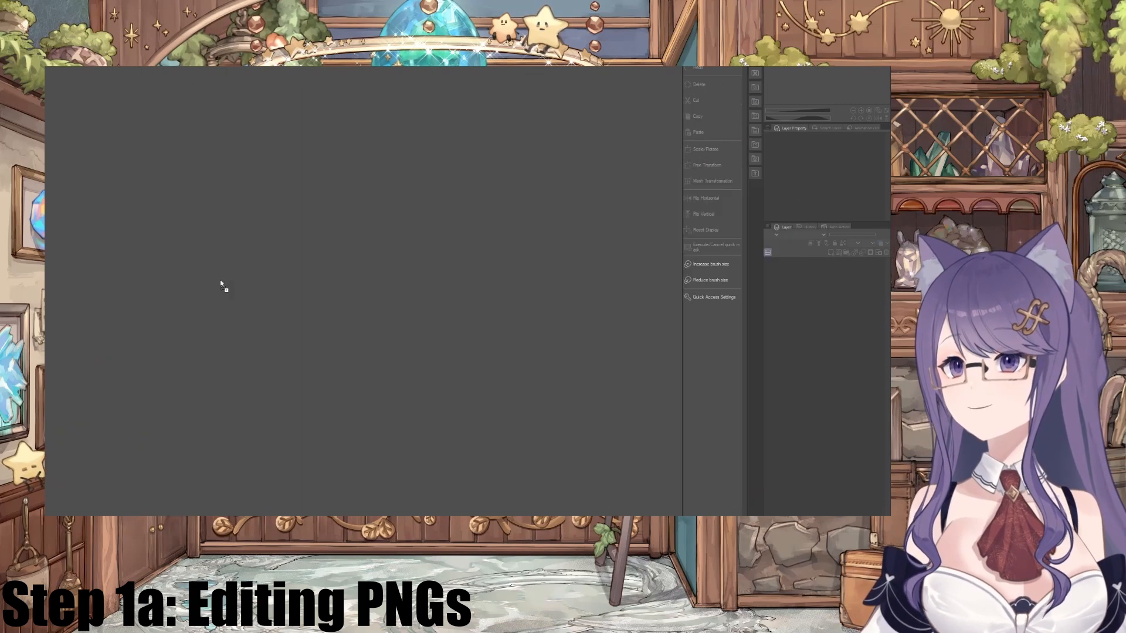
Step: Open the chibi character PNG on the canvas and add a new layer above the CIVIL layer
double_click(223, 286)
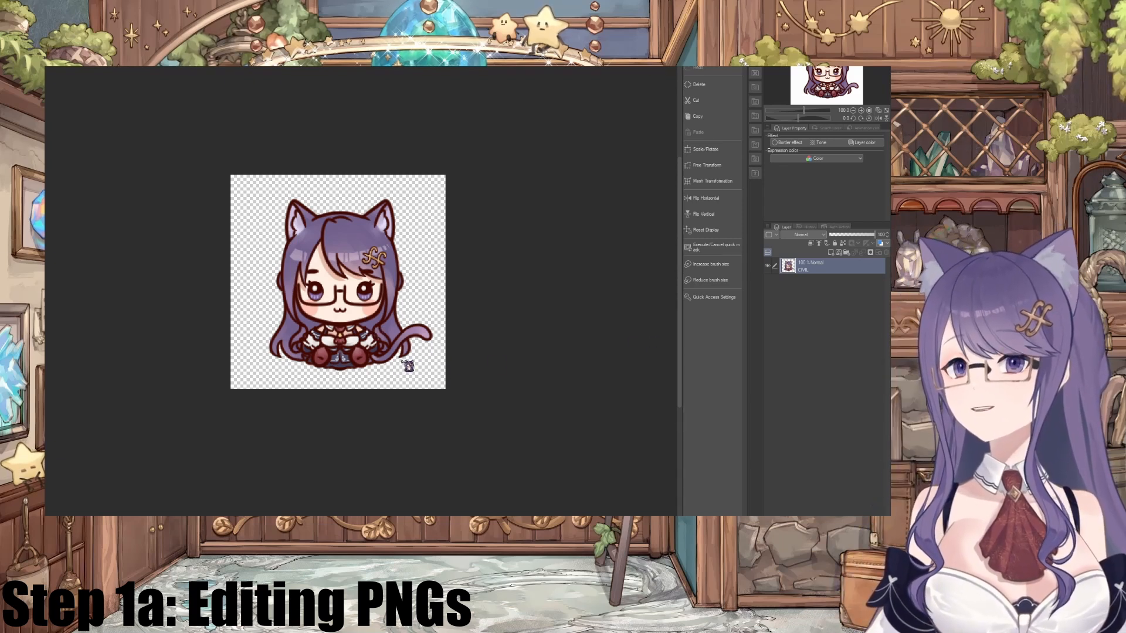
scroll(460, 432, "up", 4)
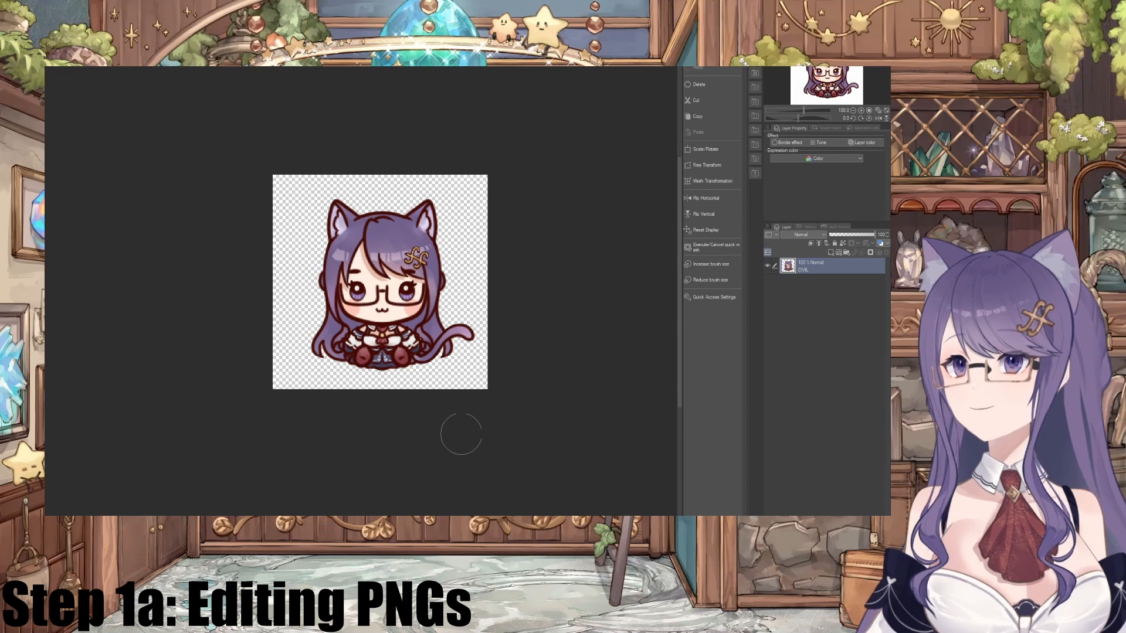
left_click_drag(680, 314, 682, 281)
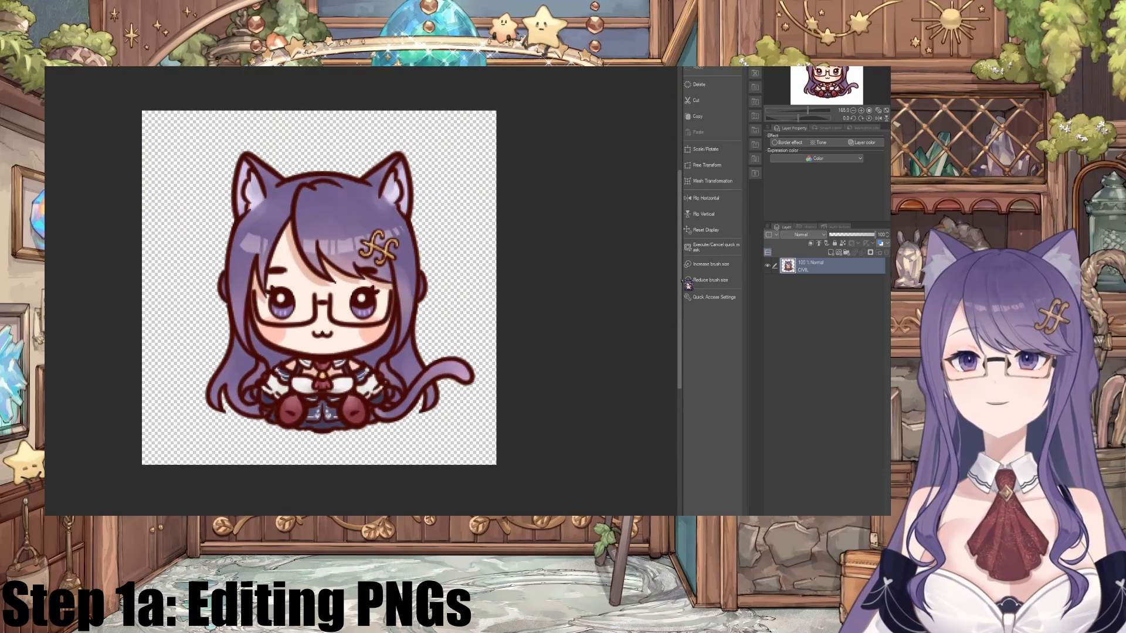
left_click(830, 252)
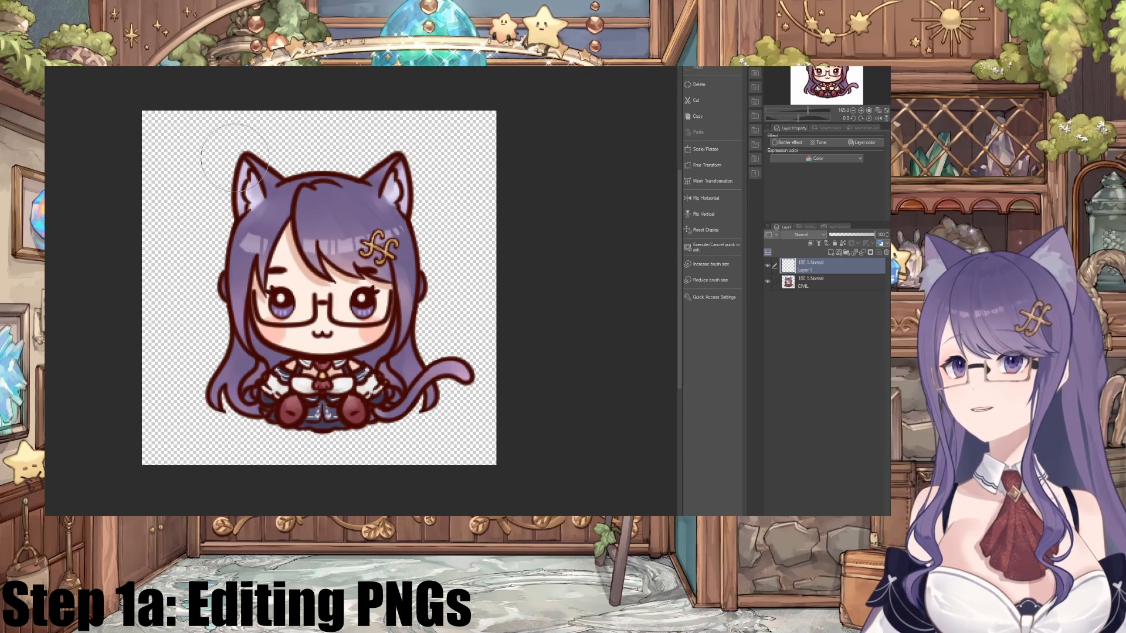
Step: Paint black over the whole character on the new layer and clip it to the character layer below
mouse_move(243, 149)
left_mouse_down()
mouse_move(164, 270)
mouse_move(209, 223)
mouse_move(297, 196)
mouse_move(328, 234)
mouse_move(404, 152)
mouse_move(369, 212)
mouse_move(326, 340)
mouse_move(370, 213)
mouse_move(193, 305)
mouse_move(285, 233)
mouse_move(181, 322)
mouse_move(221, 276)
mouse_move(297, 271)
mouse_move(229, 378)
mouse_move(329, 375)
mouse_move(252, 407)
mouse_move(363, 384)
mouse_move(410, 399)
mouse_move(378, 338)
mouse_move(413, 247)
mouse_move(302, 319)
mouse_move(390, 251)
mouse_move(442, 312)
mouse_move(414, 159)
mouse_move(281, 240)
mouse_move(233, 166)
mouse_move(240, 276)
left_mouse_up()
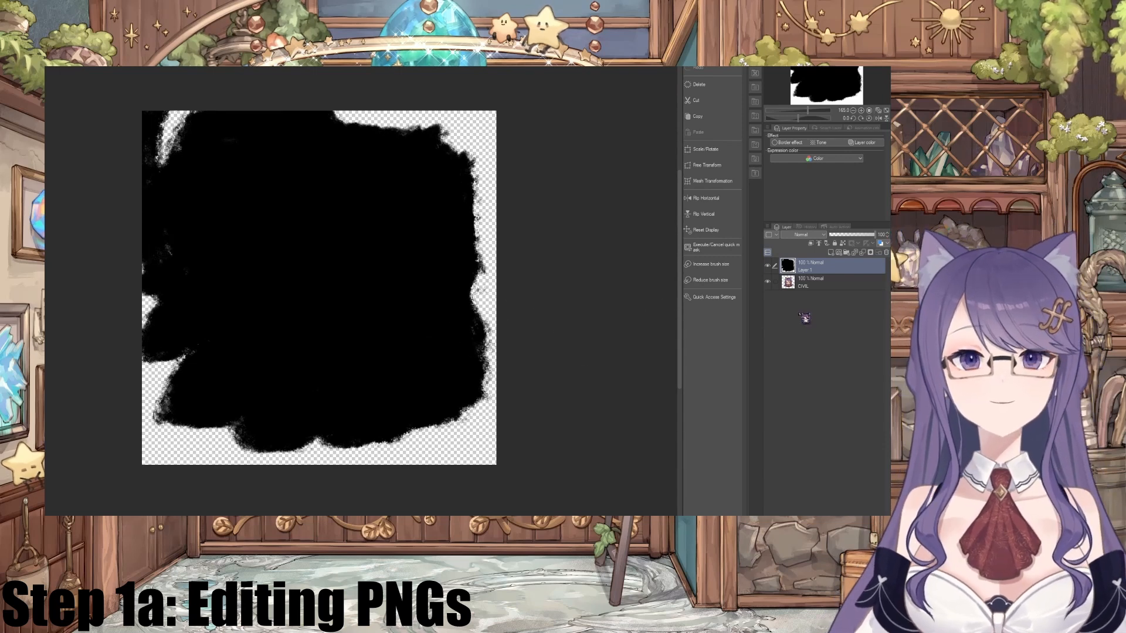
left_click(812, 243)
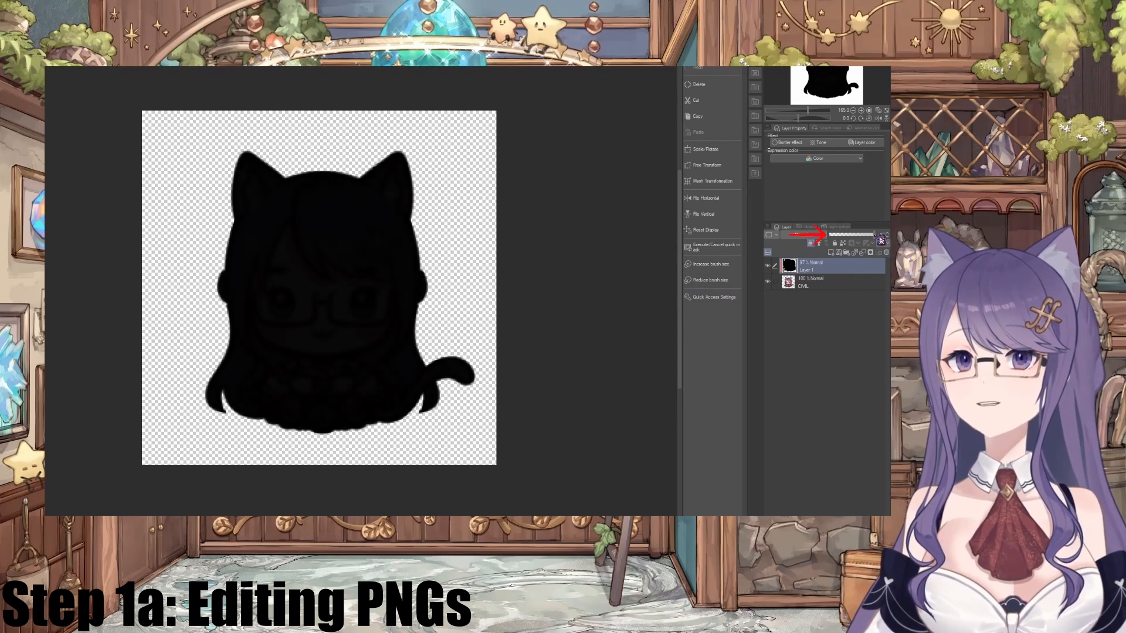
Step: Adjust the clipped black layer's opacity so the character looks dimmed with its details still recognizable
left_click_drag(877, 235, 868, 236)
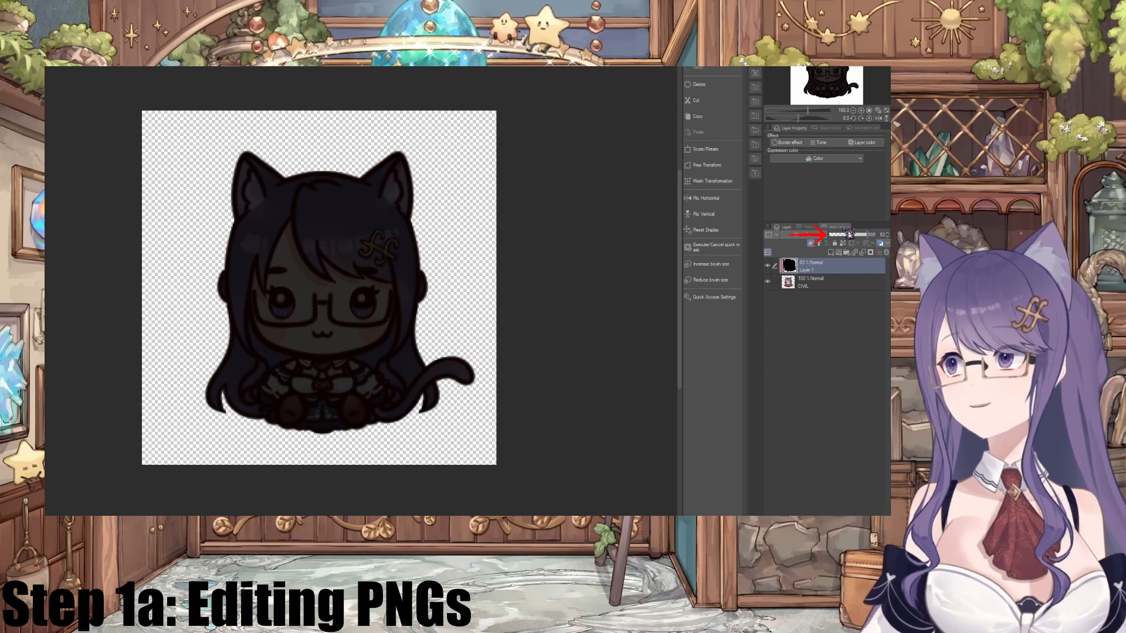
left_click_drag(850, 234, 824, 239)
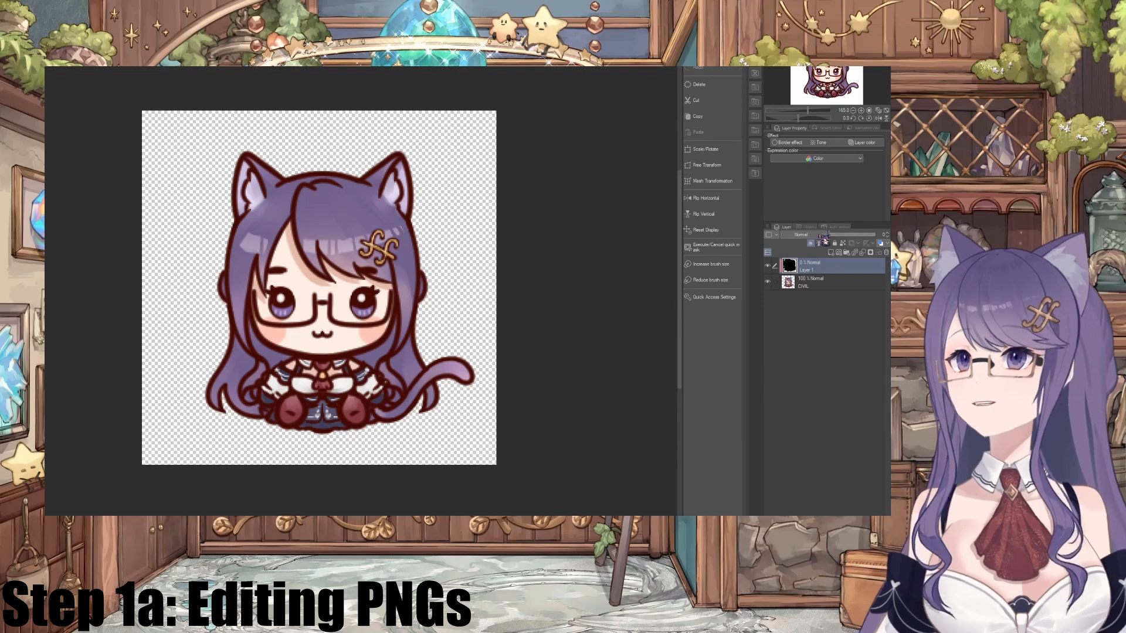
left_click_drag(823, 239, 876, 235)
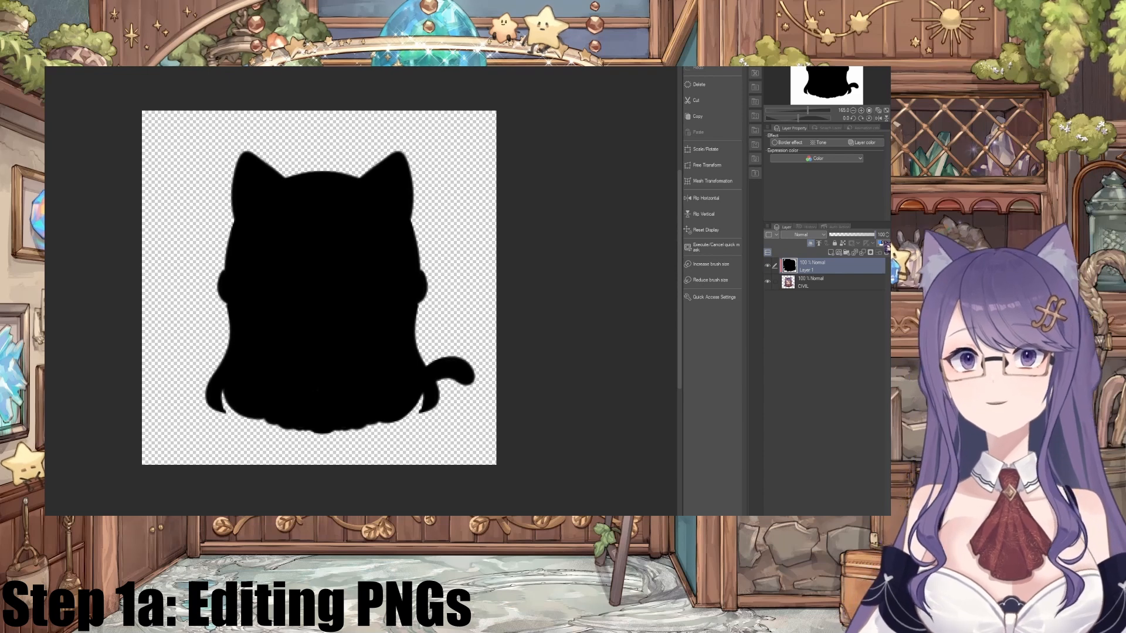
left_click_drag(881, 245, 873, 247)
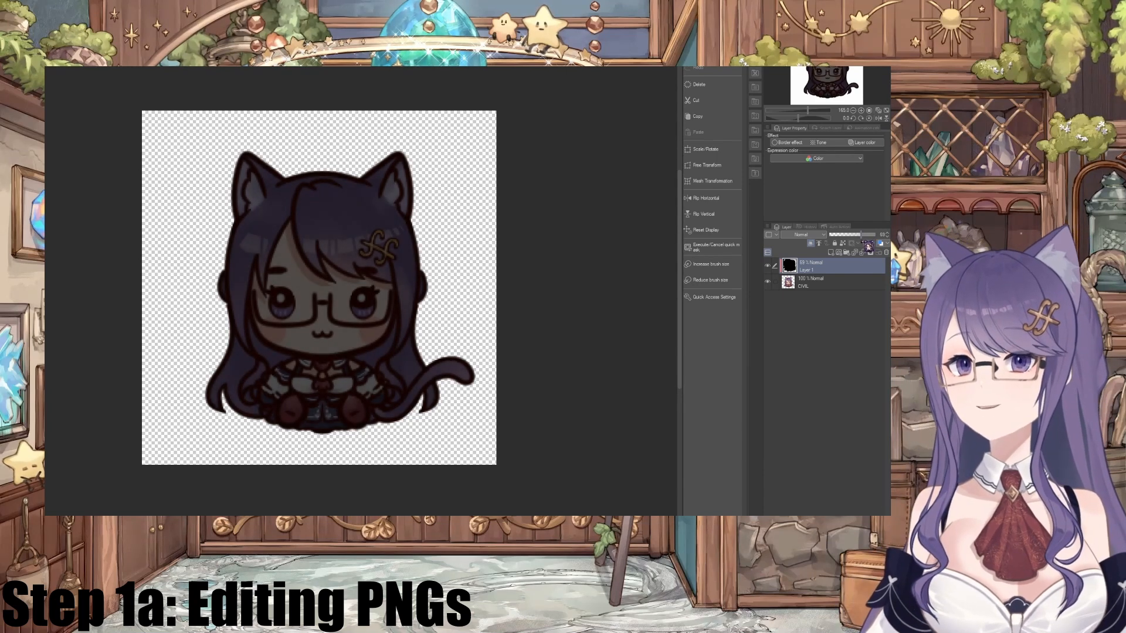
left_click_drag(870, 247, 873, 247)
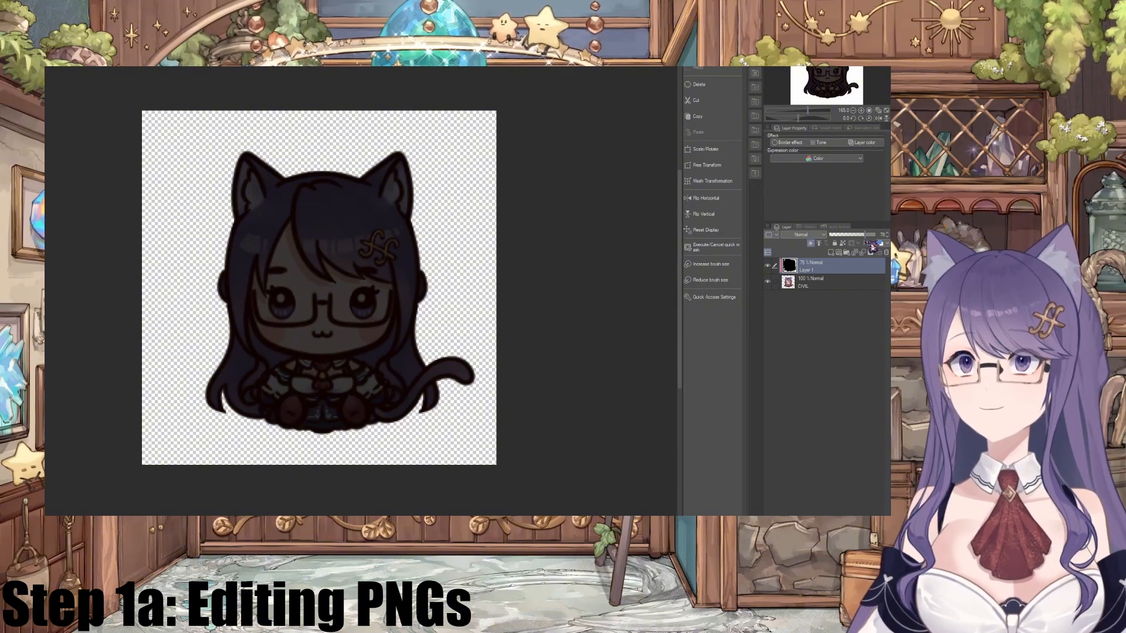
left_click_drag(866, 241, 864, 241)
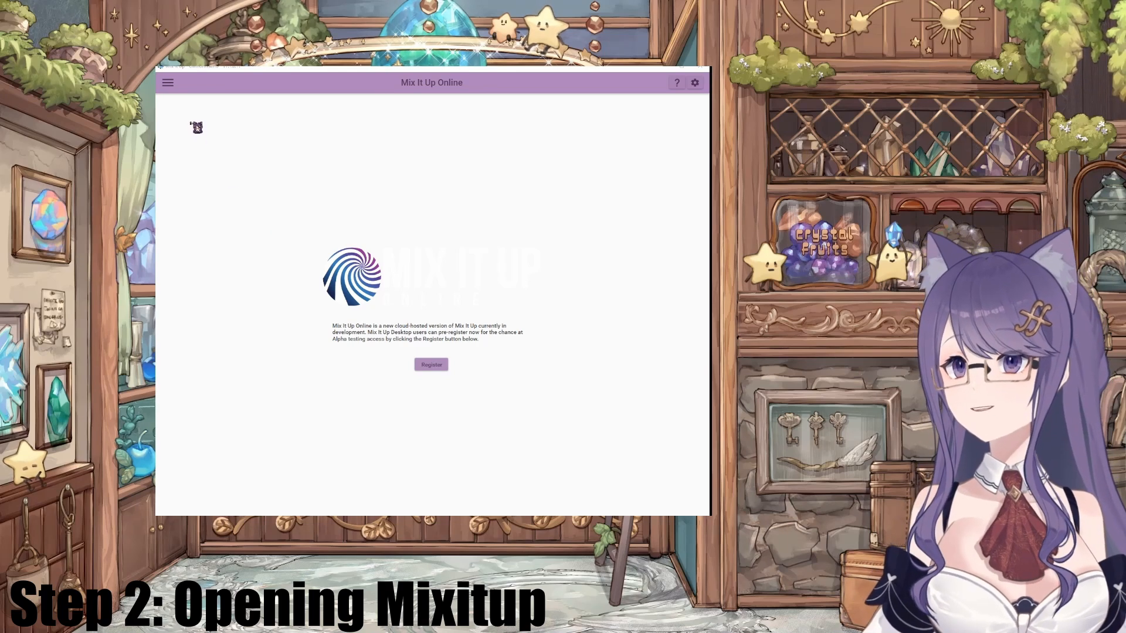
Step: Switch to Mix It Up and start a new overlay widget of type Image in the Overlay Widgets section
left_click(172, 86)
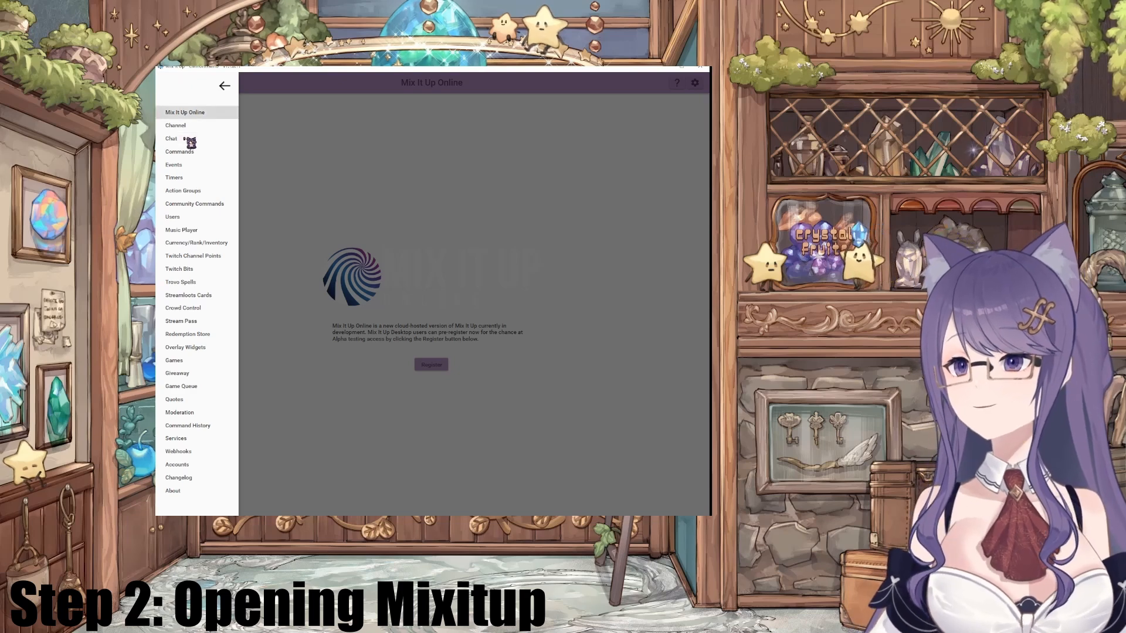
left_click(186, 347)
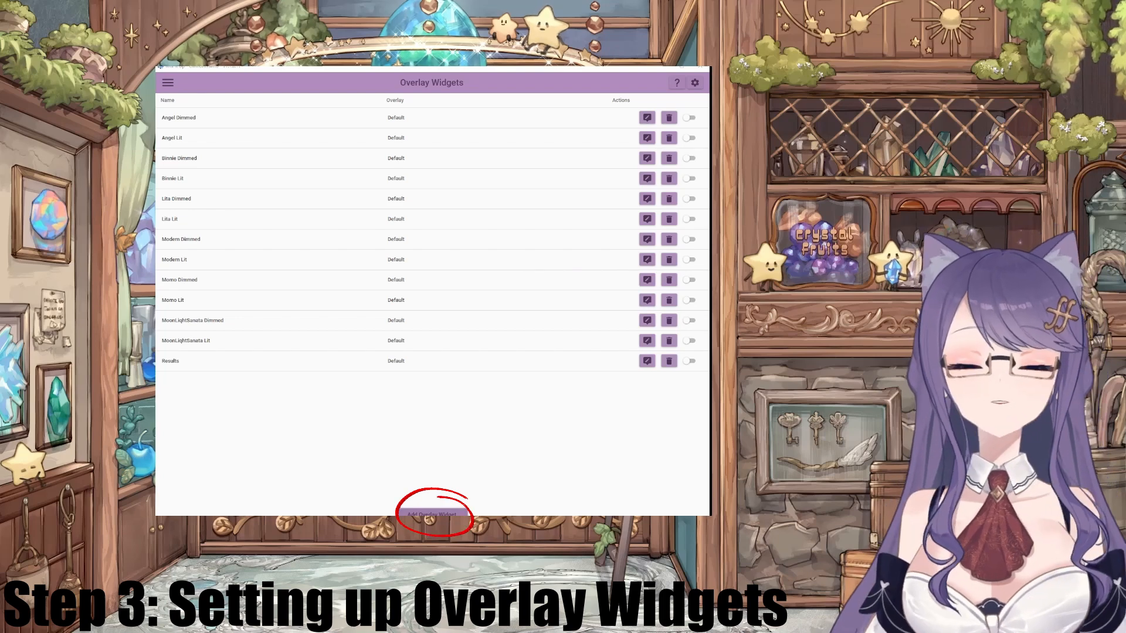
left_click(431, 514)
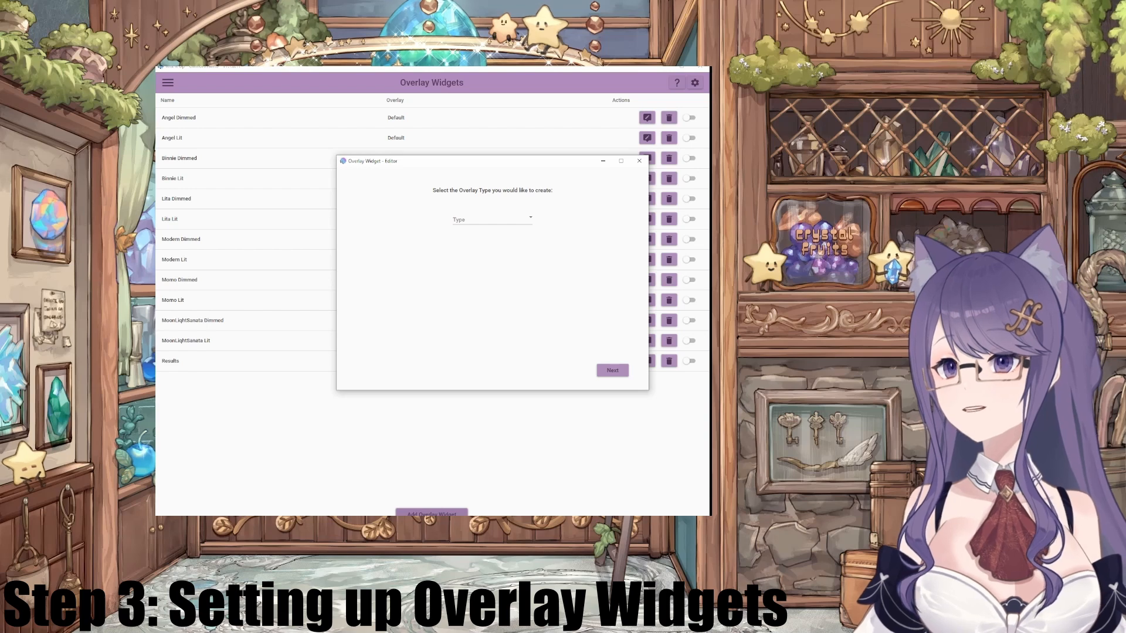
left_click_drag(383, 153, 315, 191)
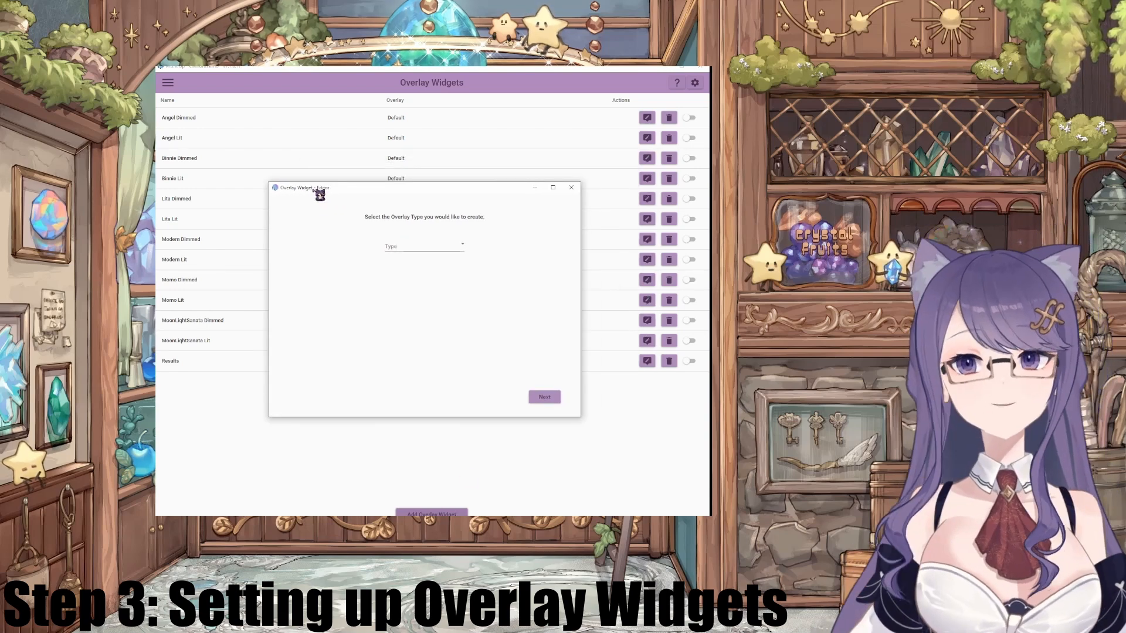
left_click(412, 249)
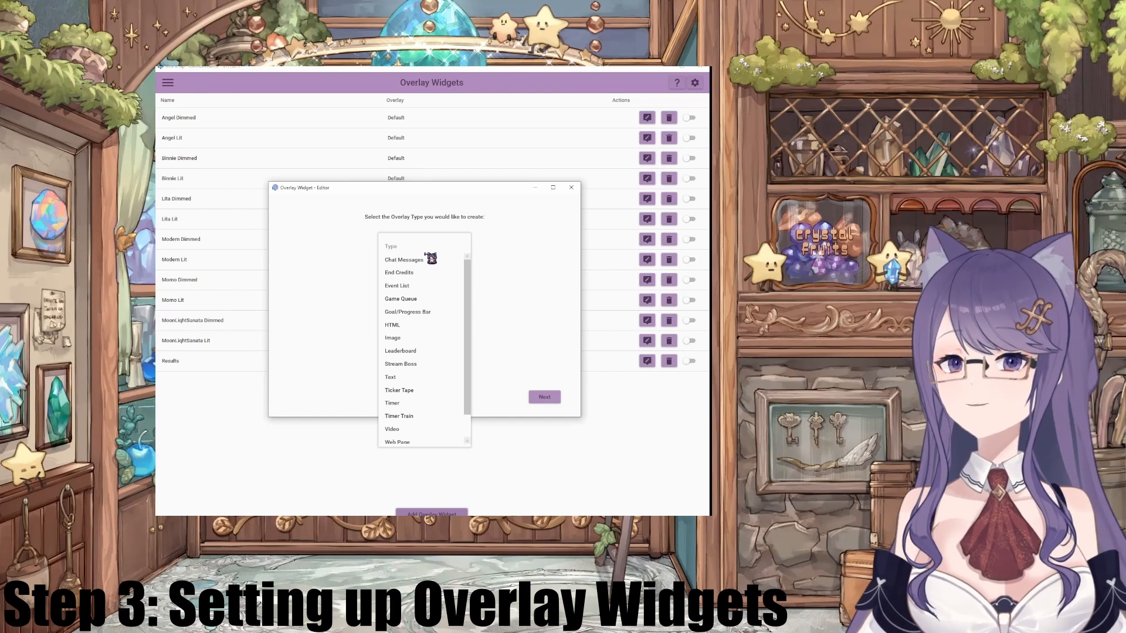
left_click(417, 339)
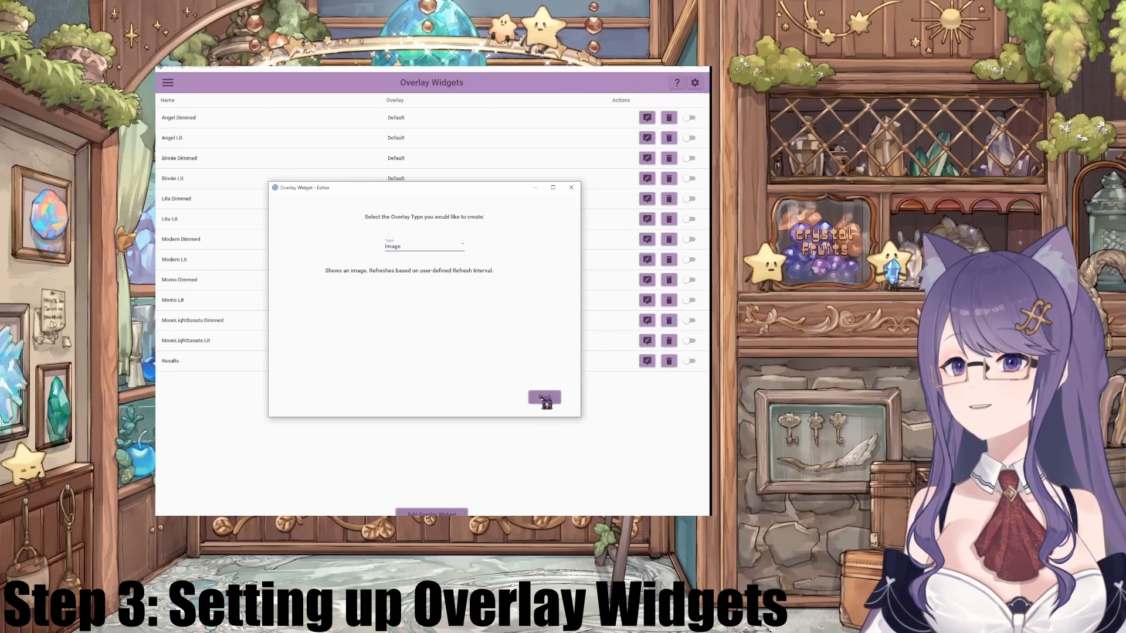
left_click(545, 398)
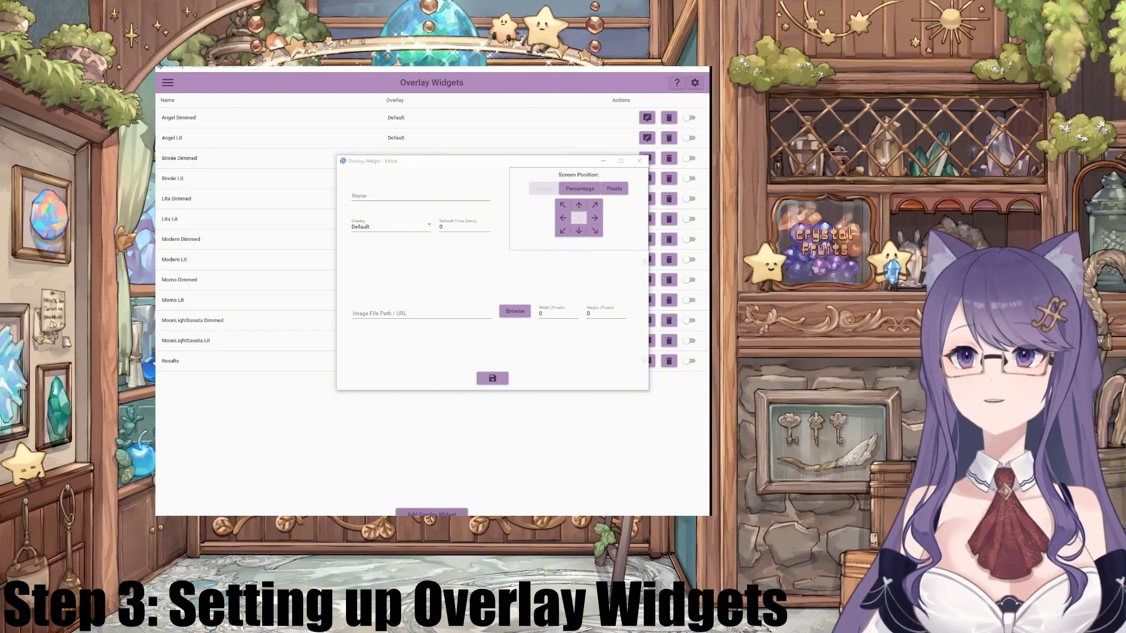
Step: Name the overlay widget "Civil Dimmed" and choose CIVIL DIMMED.png as its image file
left_click(369, 199)
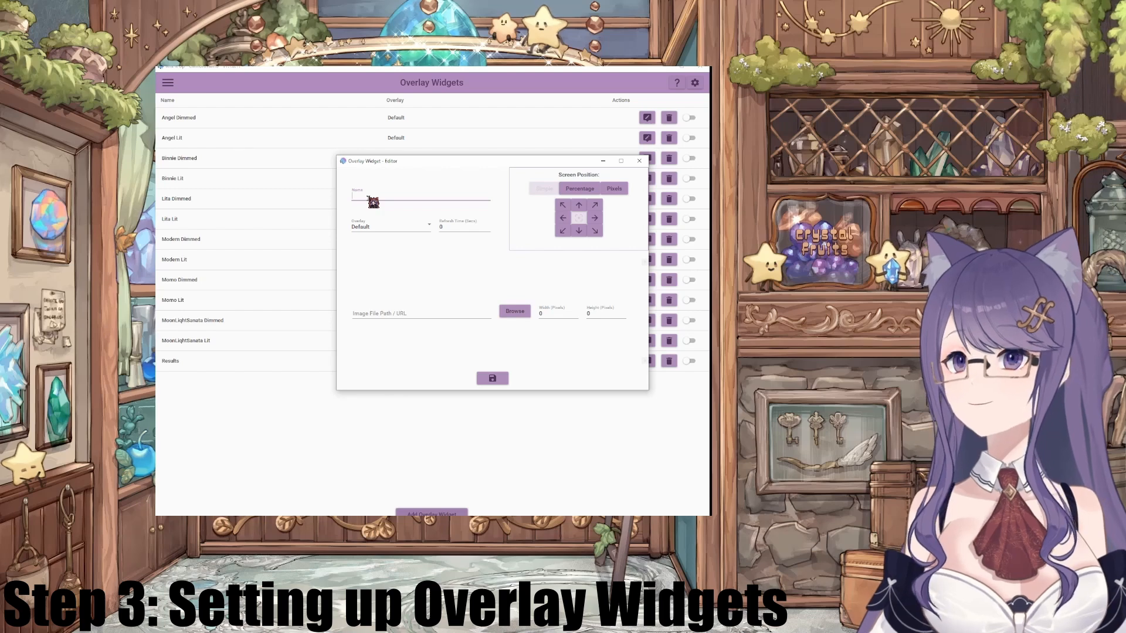
type("Civil")
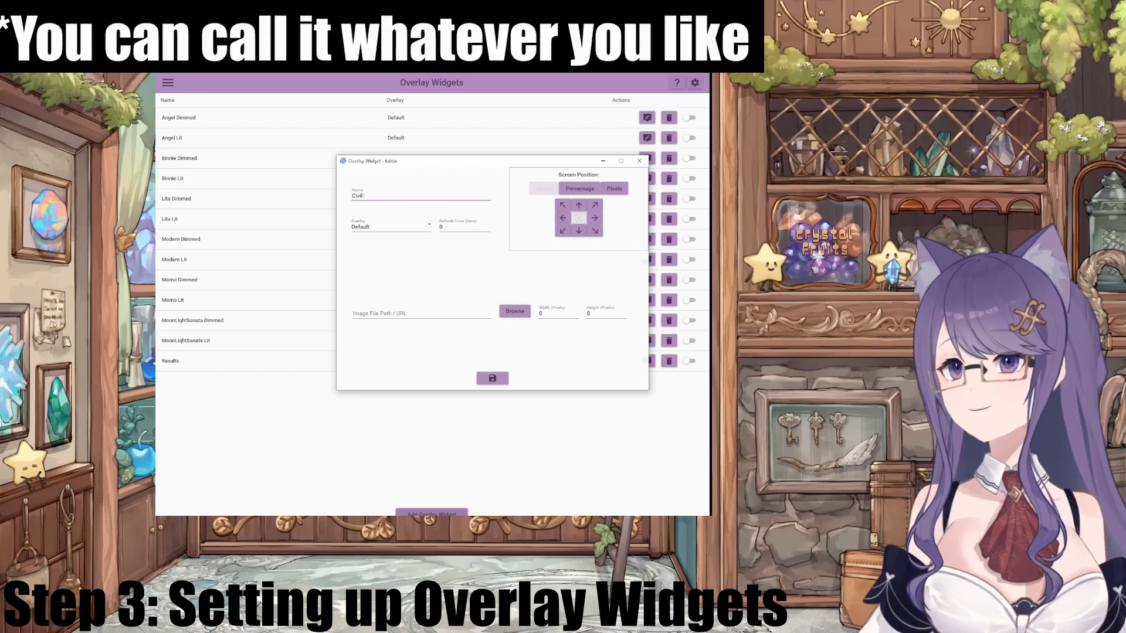
type(" Dimmed")
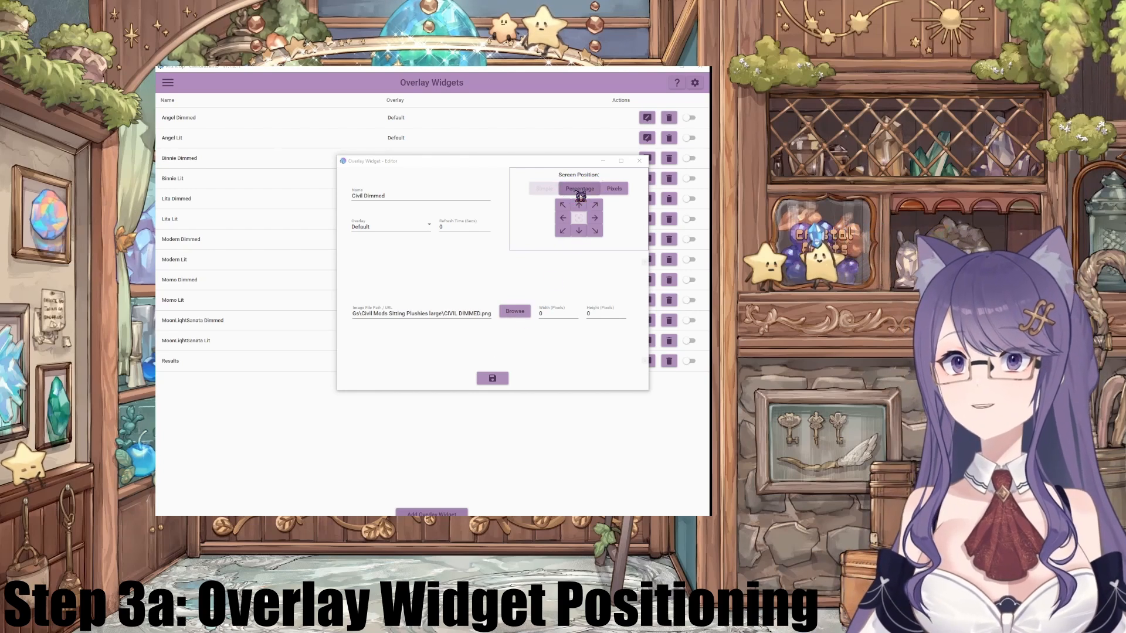
Step: Position the Civil Dimmed widget by percentage at 85% from the left and 100% from the top, and save it
left_click(579, 190)
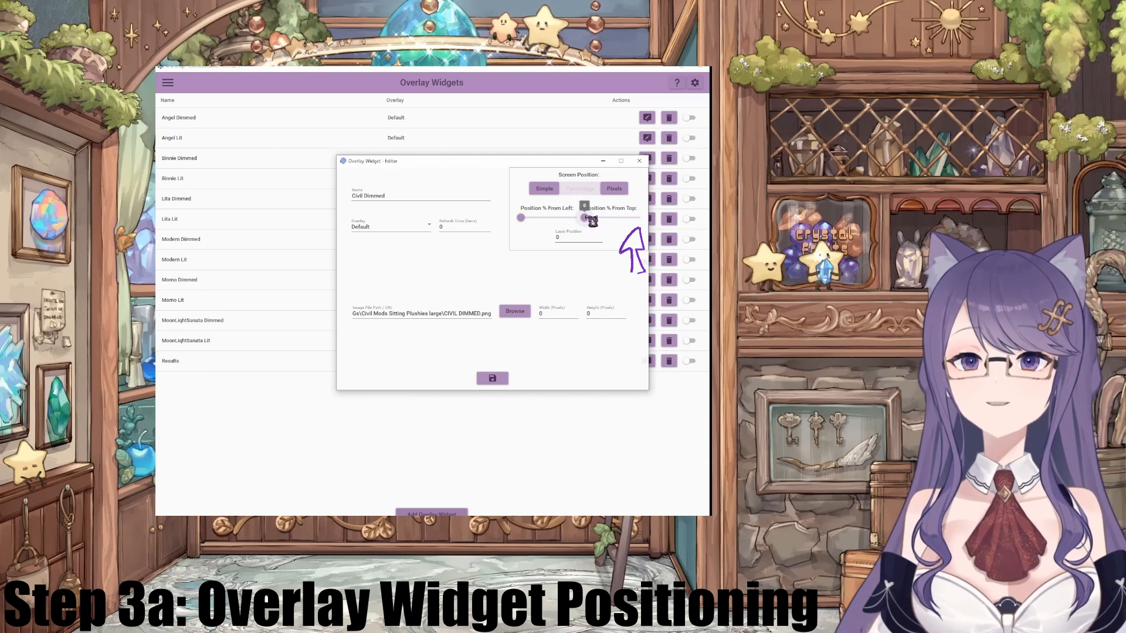
left_click_drag(587, 218, 638, 217)
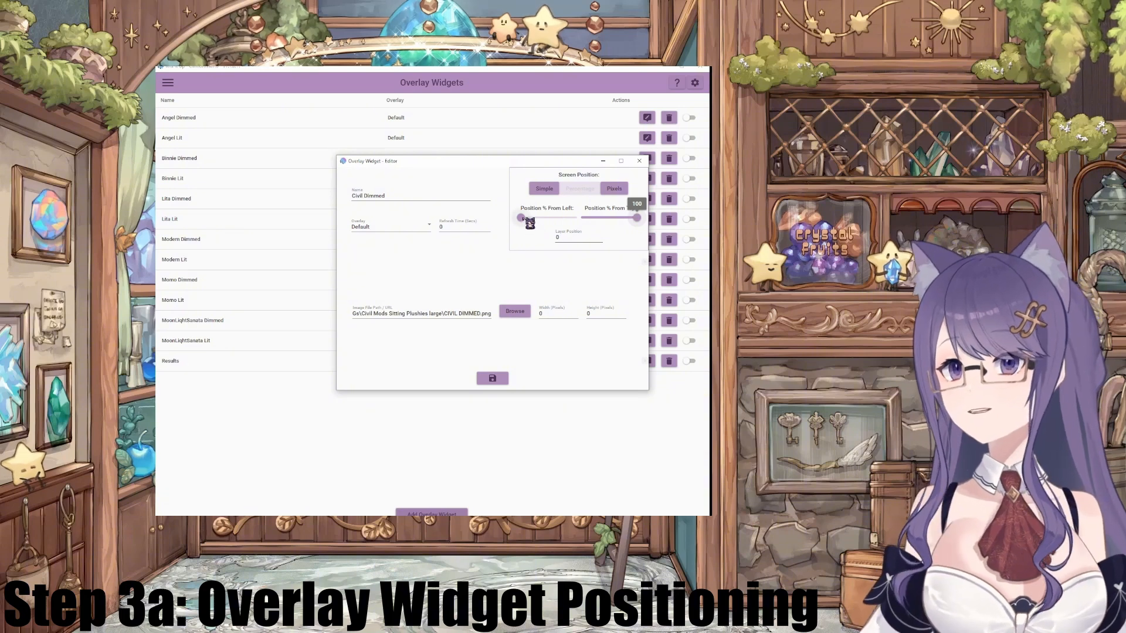
left_click_drag(529, 223, 573, 222)
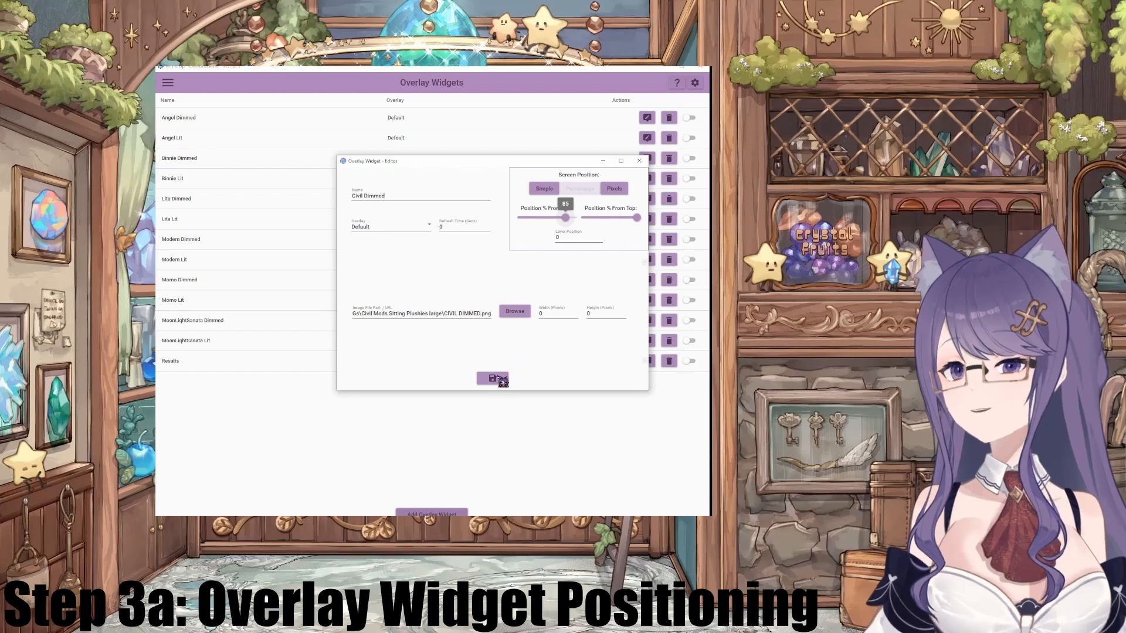
left_click(492, 379)
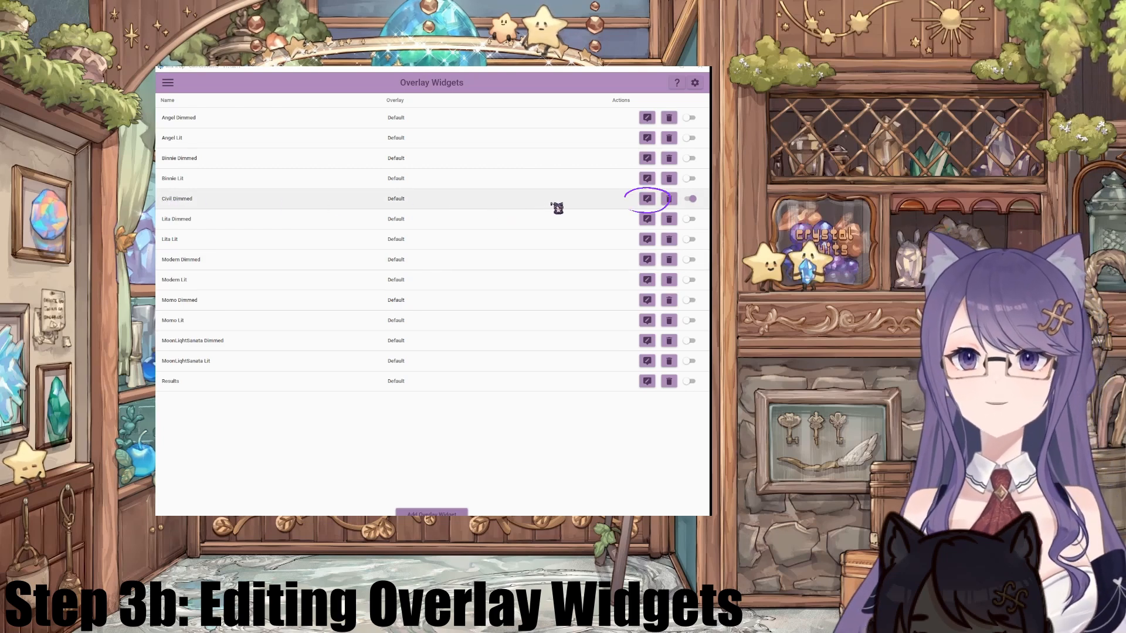
Step: Edit the Civil Dimmed widget to a width and height of 150 pixels and save it
left_click(648, 199)
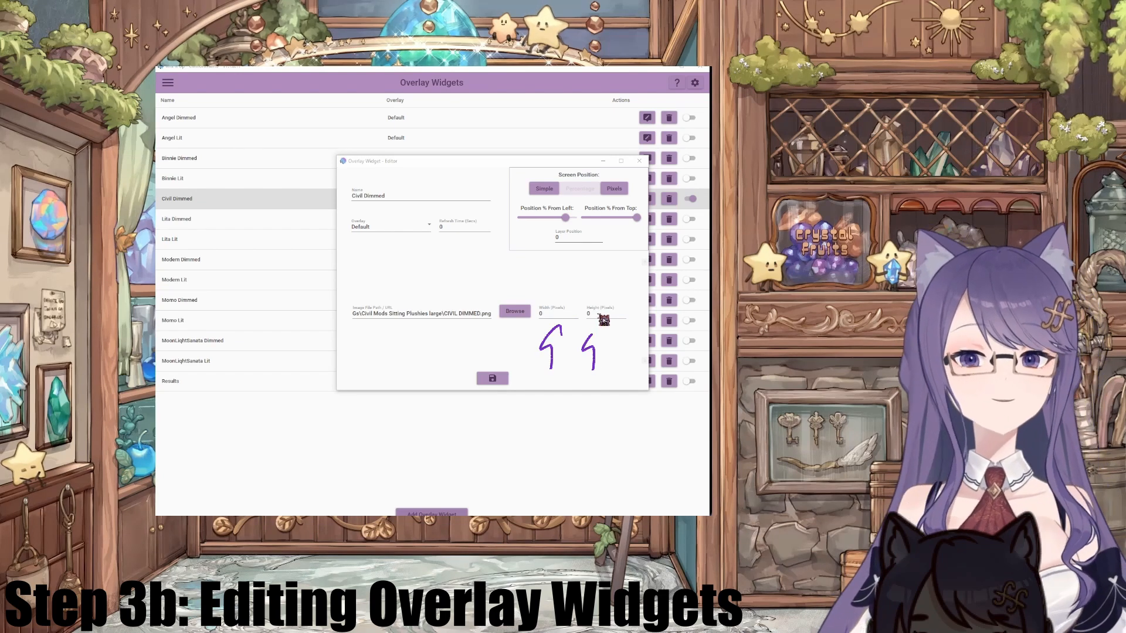
left_click(544, 316)
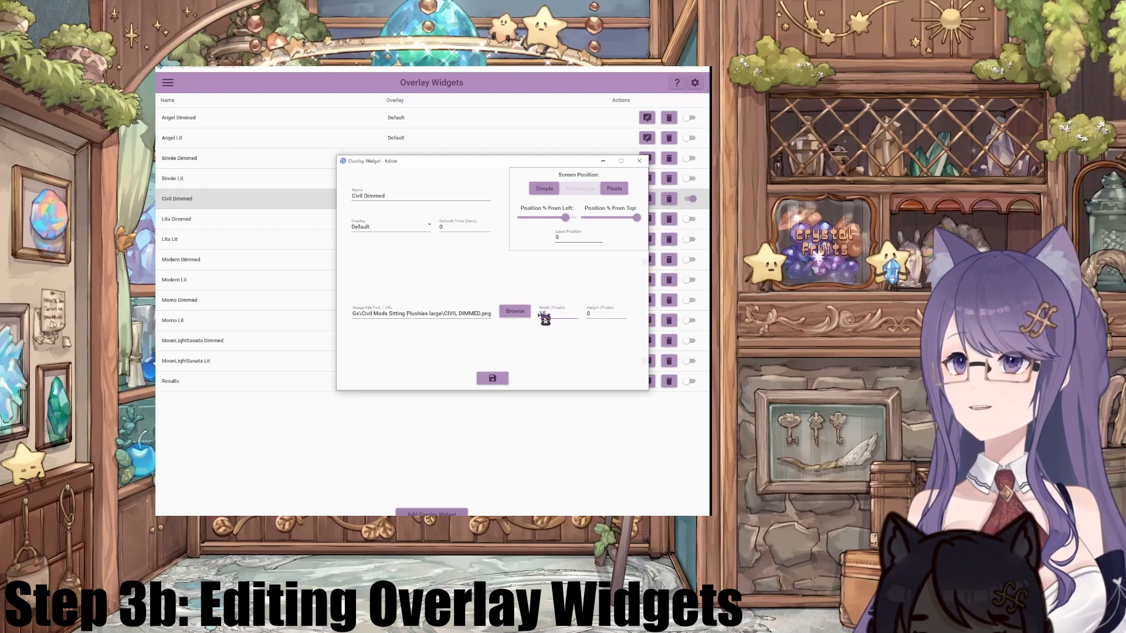
type("150")
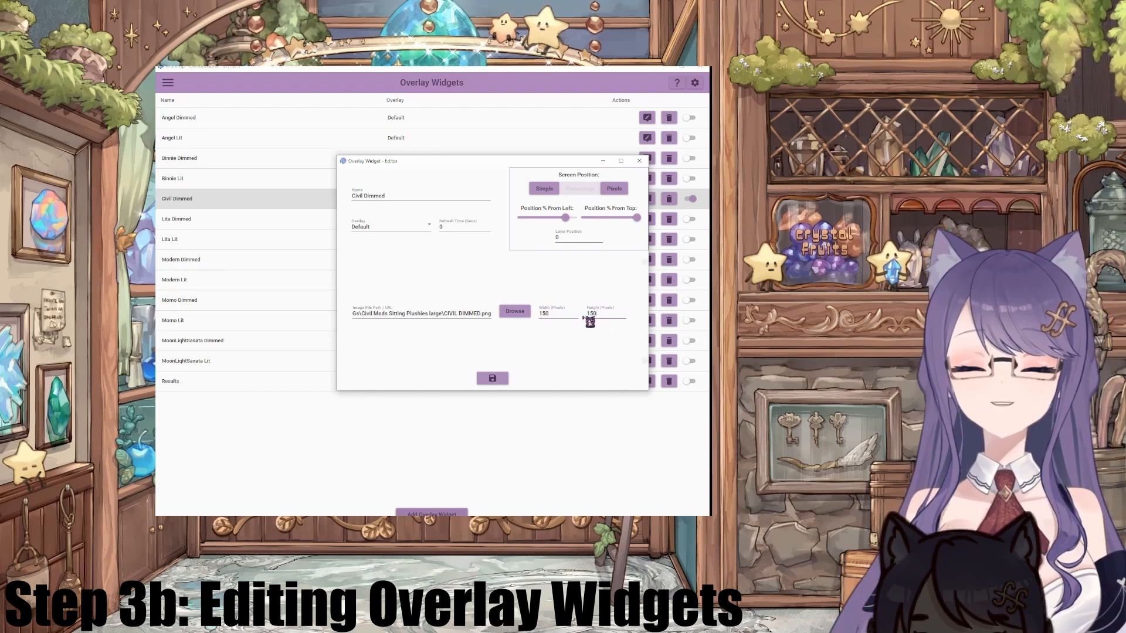
left_click(498, 380)
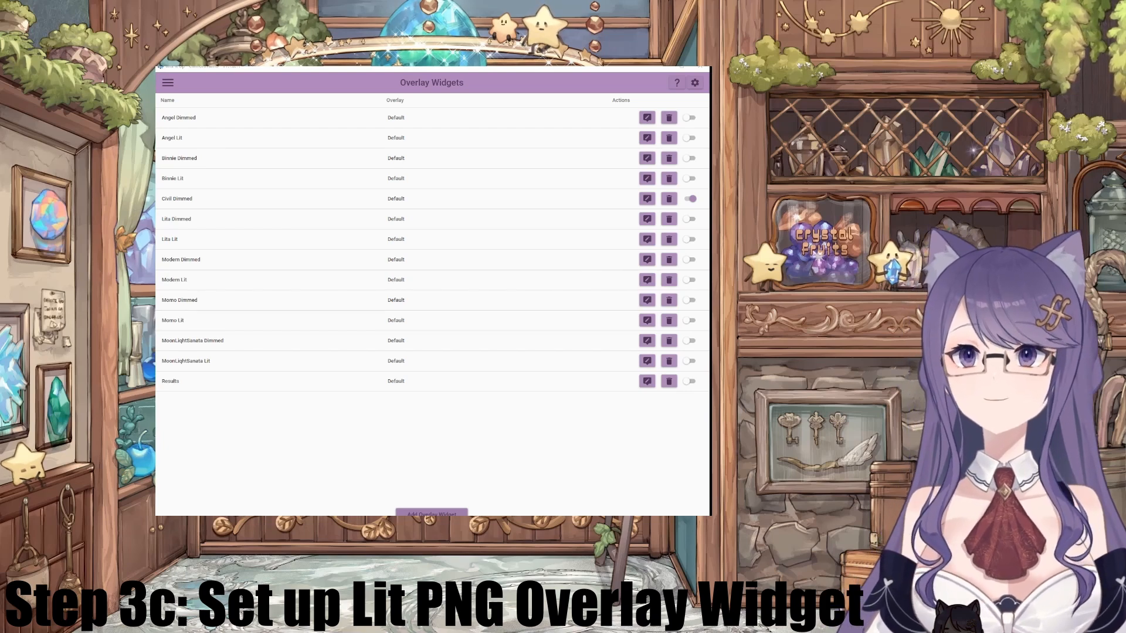
Step: Start a second overlay widget of type Image for the lit version of the character
left_click(431, 514)
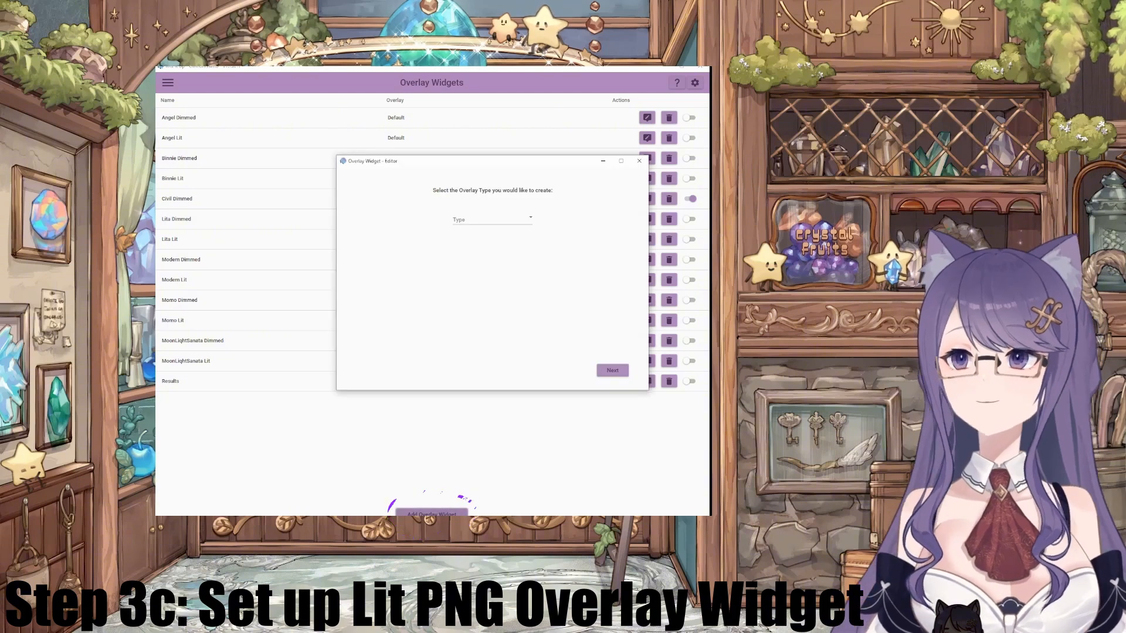
left_click(501, 220)
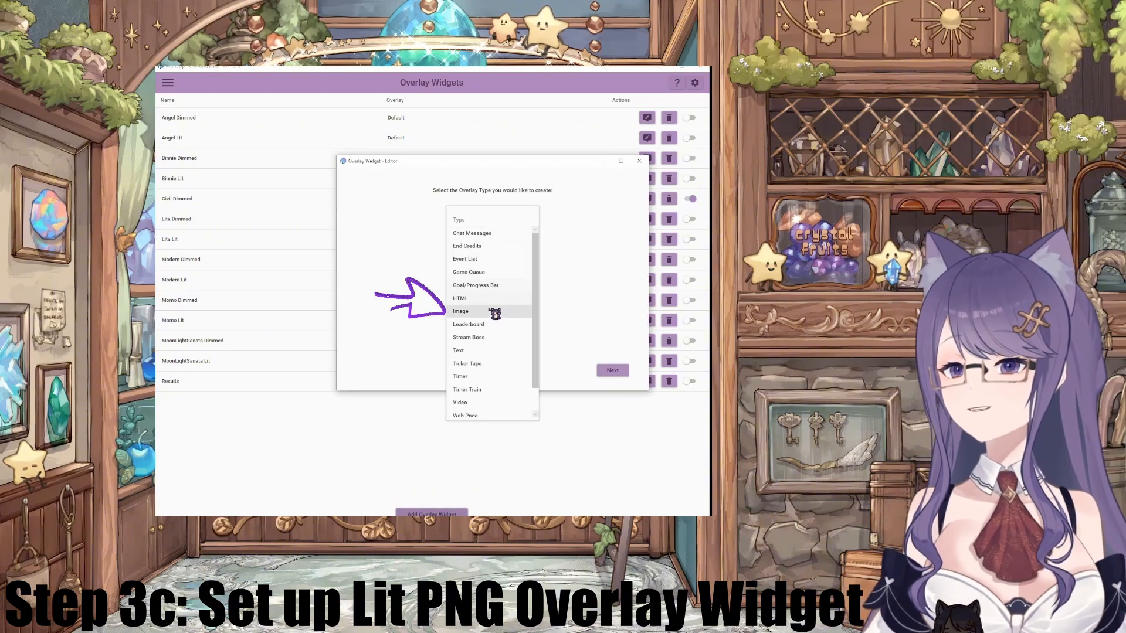
left_click(461, 310)
left_click(612, 370)
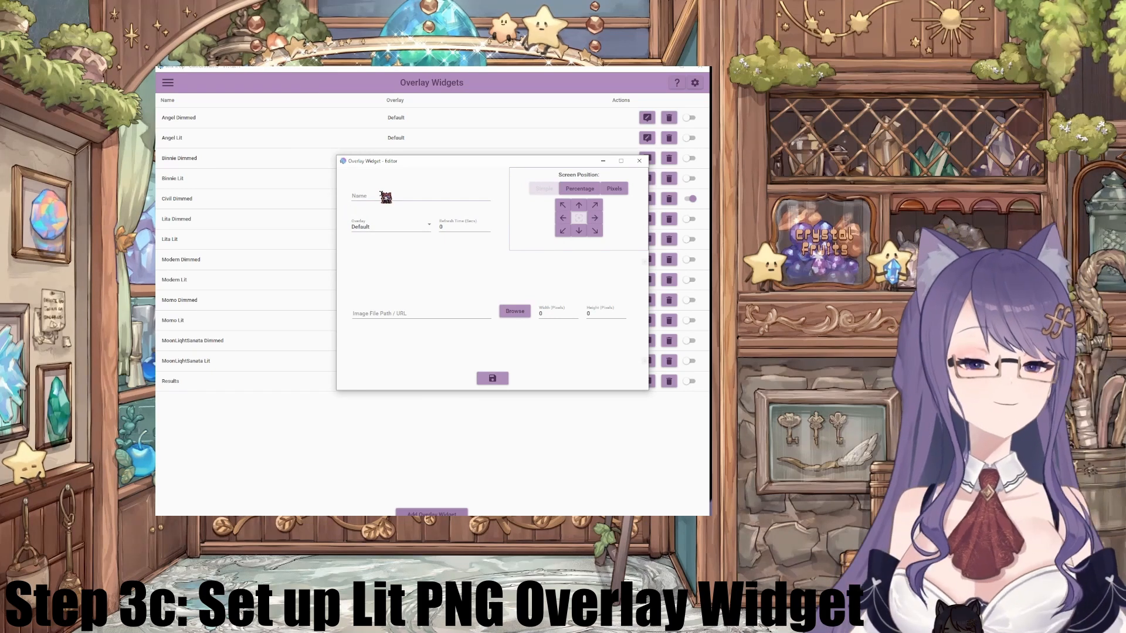
Step: Name the new overlay widget "Civil Lit" and choose CIVIL.png as its image file
left_click(386, 197)
type("Civil")
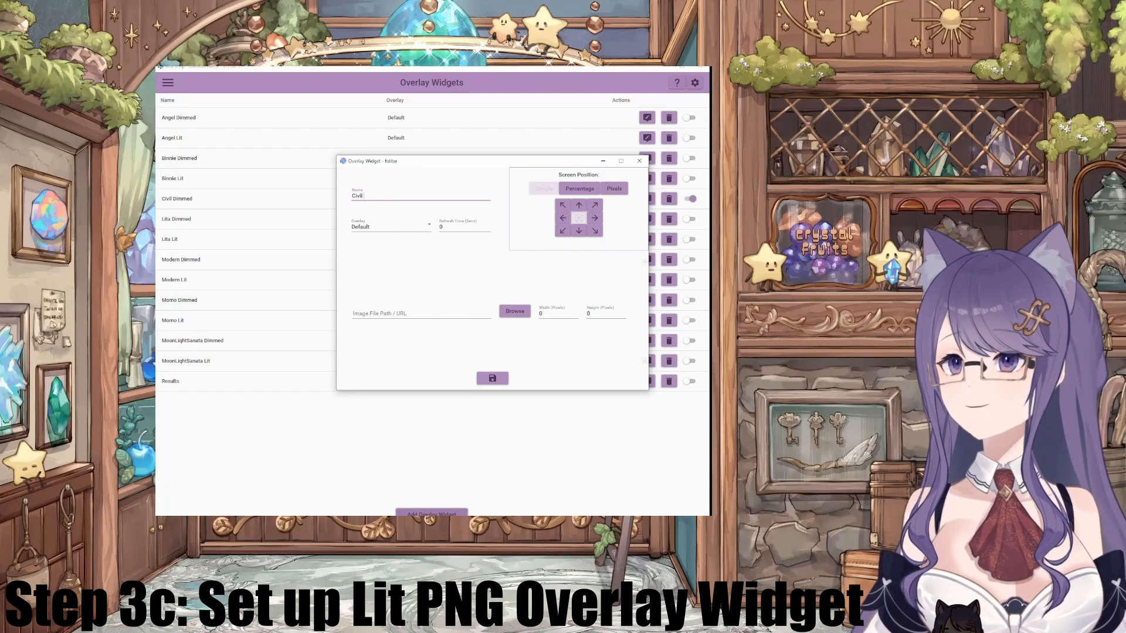
type(" Lit")
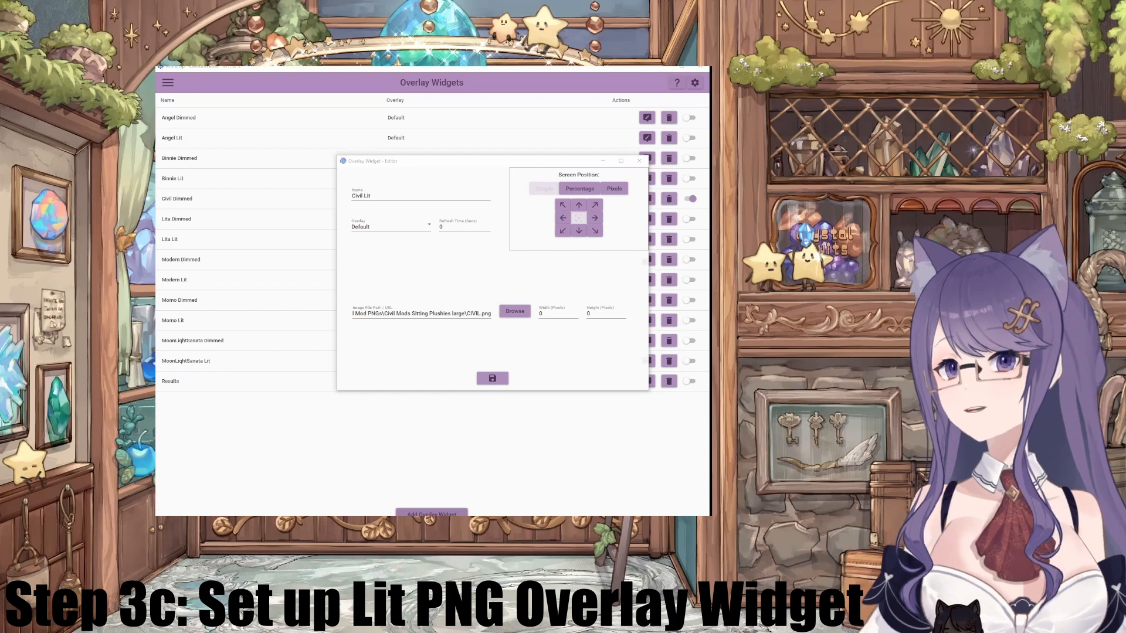
Step: Position the Civil Lit widget by percentage at 85% from the left and 94% from the top, size it 150 by 150 pixels, and save it
left_click(579, 188)
left_click_drag(522, 217, 565, 217)
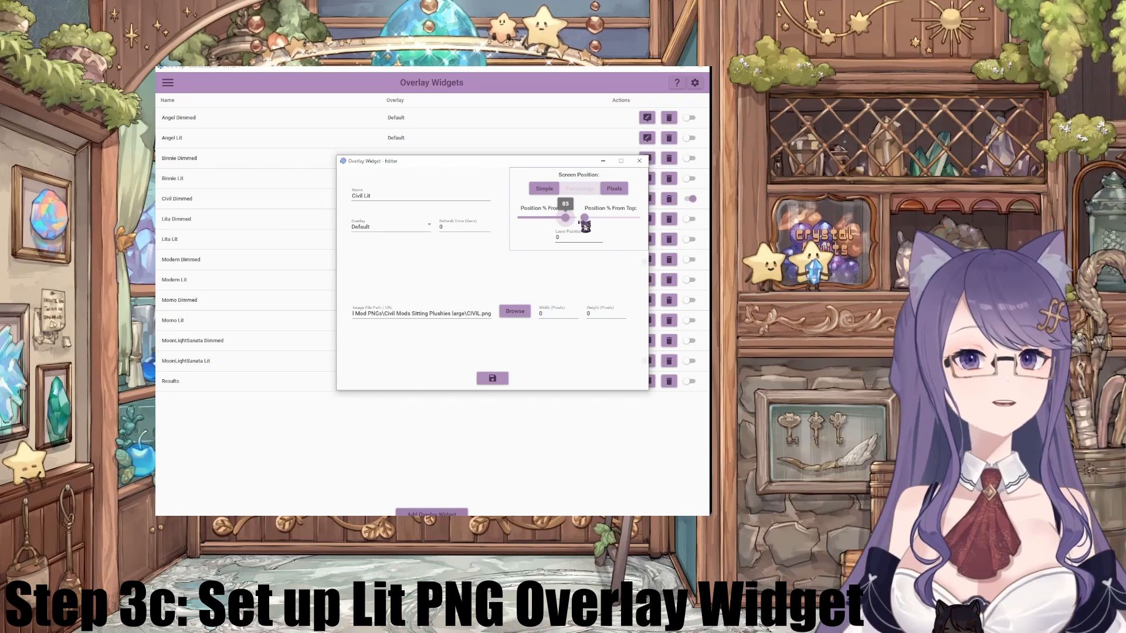
left_click_drag(586, 217, 634, 222)
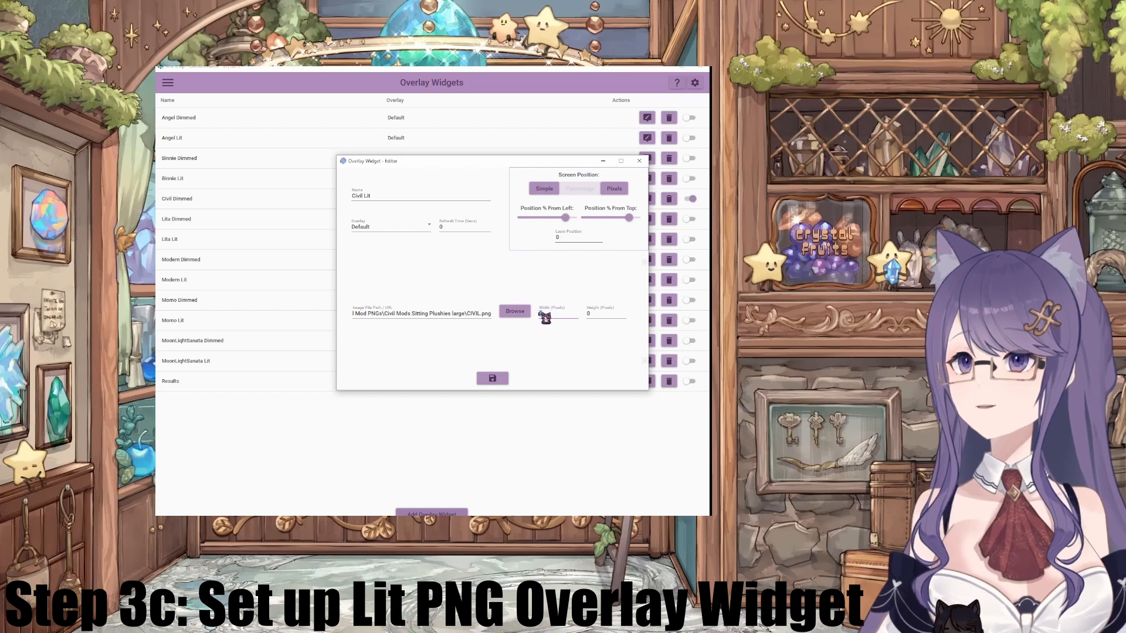
type("150")
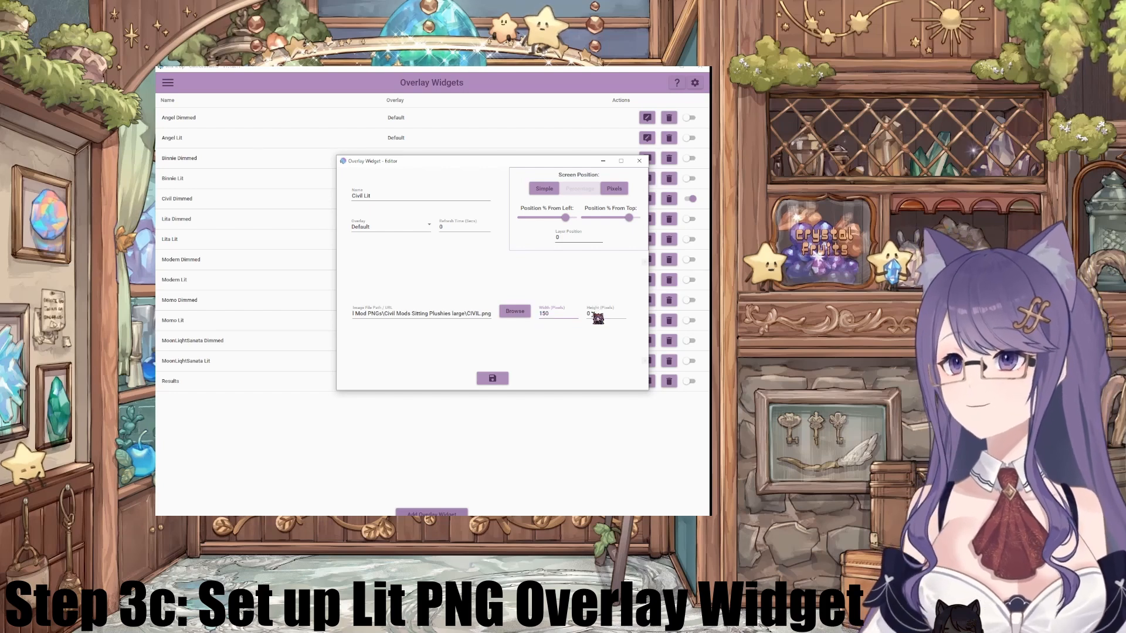
left_click_drag(592, 315, 582, 316)
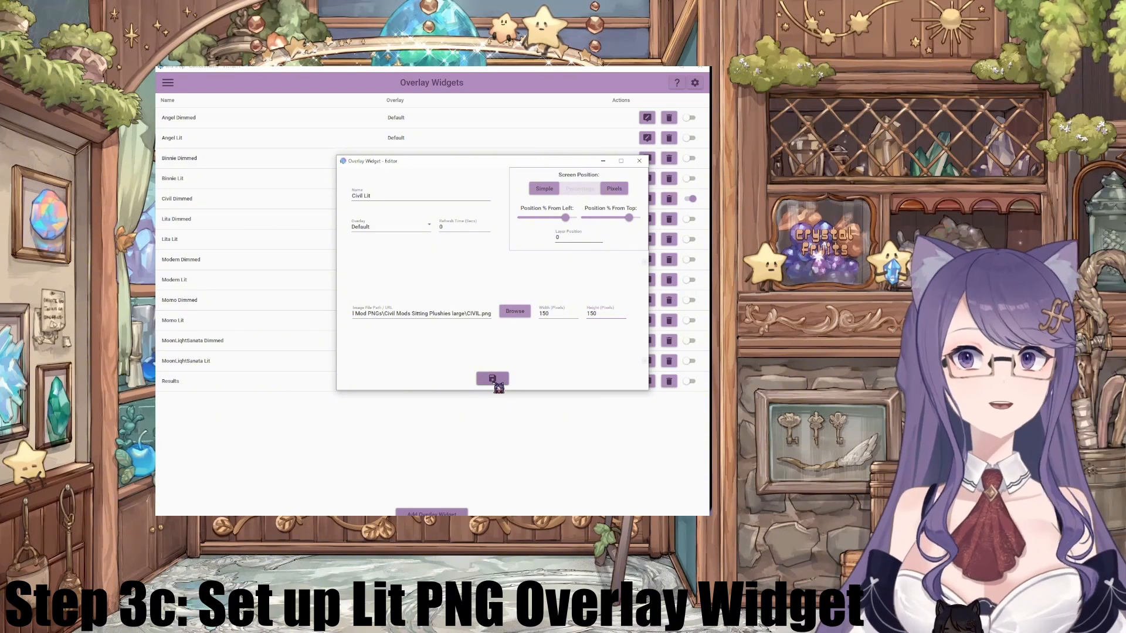
left_click(494, 381)
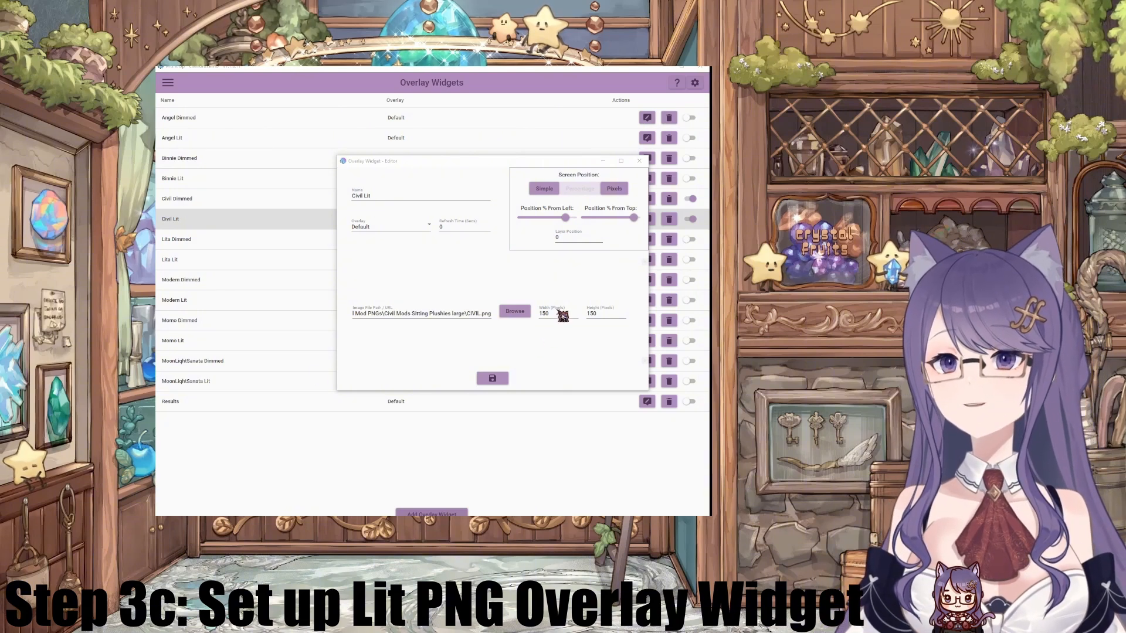
left_click(633, 219)
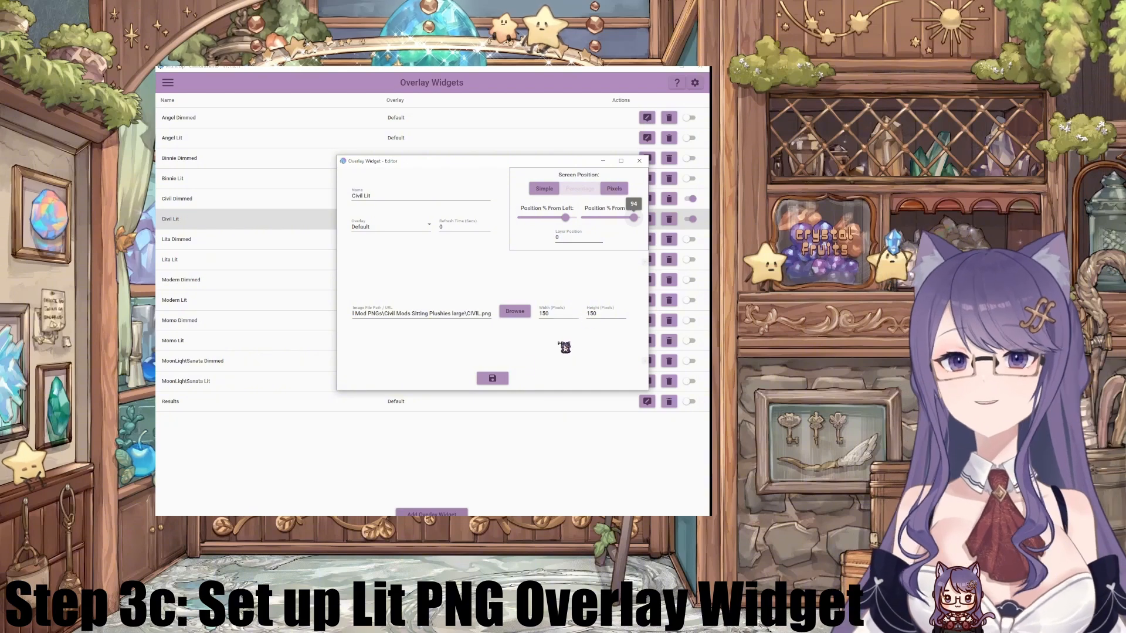
left_click(493, 378)
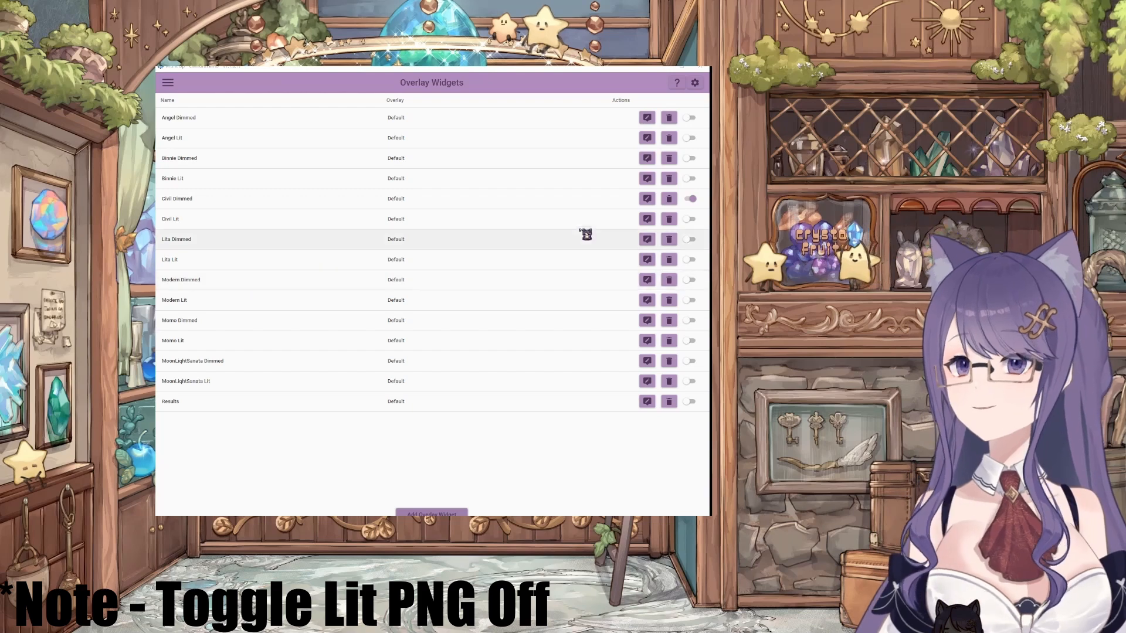
Step: Toggle the Civil Lit widget in the overlay widget list, leaving it switched off
left_click(698, 220)
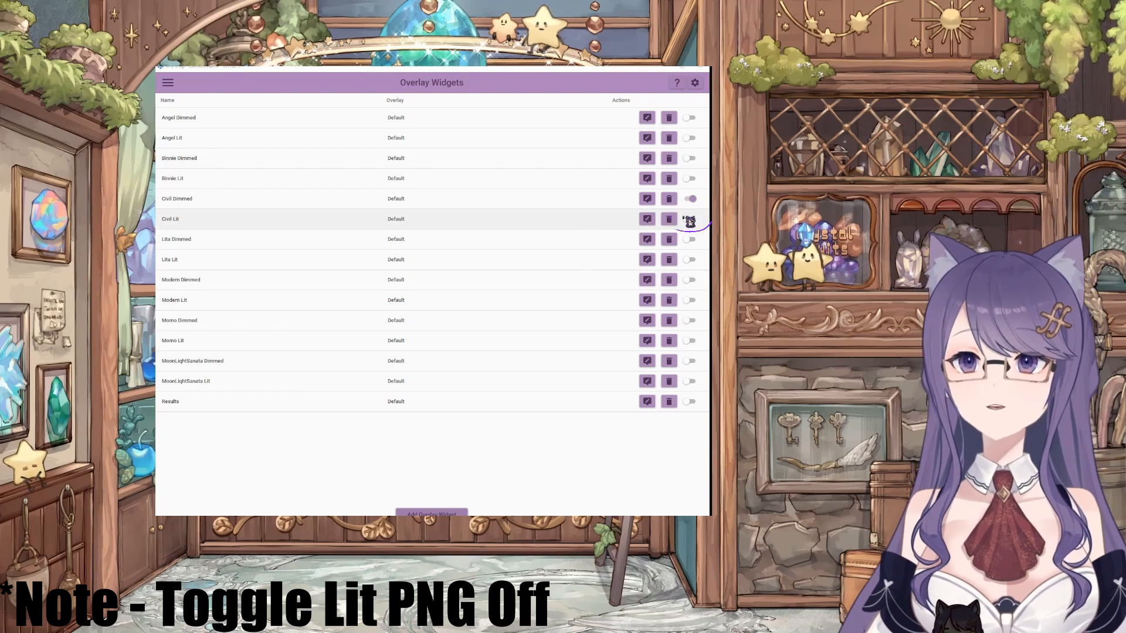
left_click(689, 221)
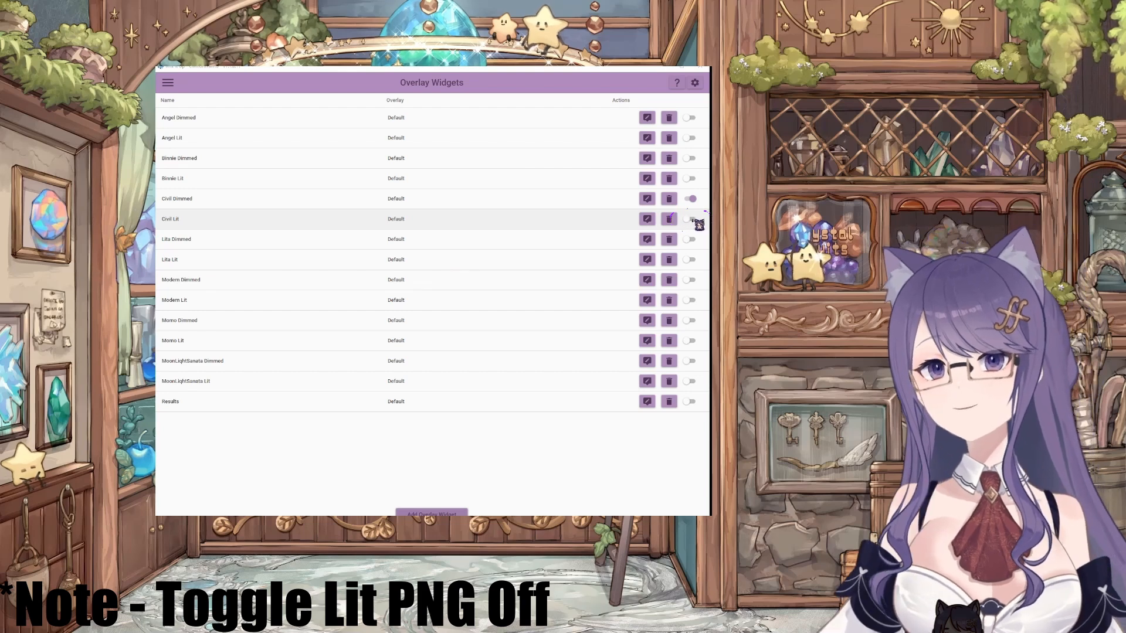
left_click(695, 220)
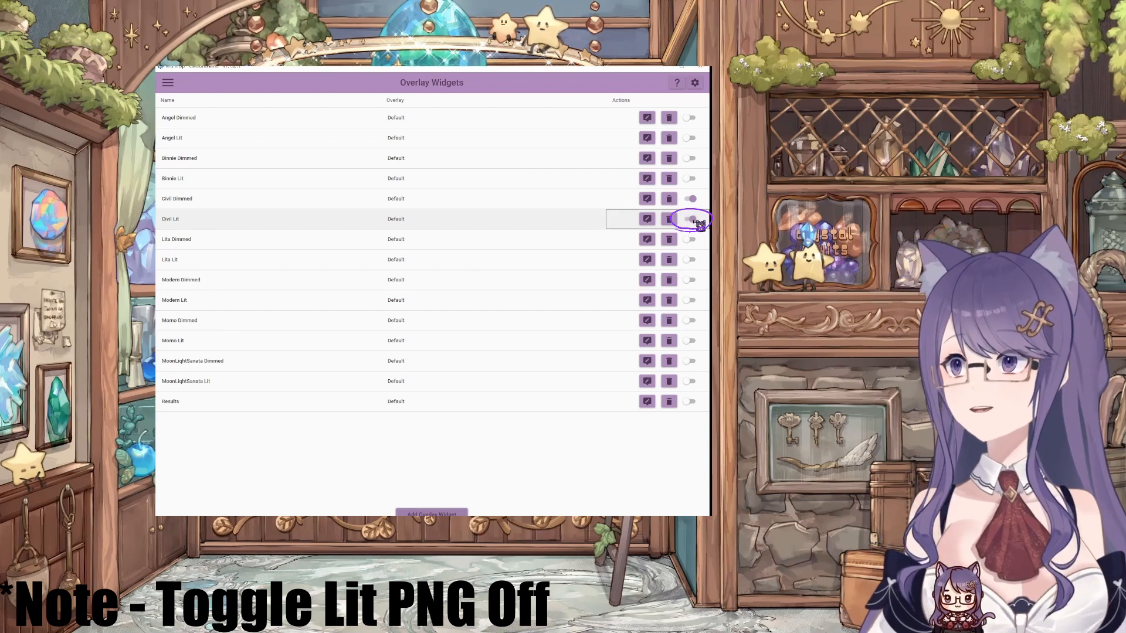
left_click(696, 221)
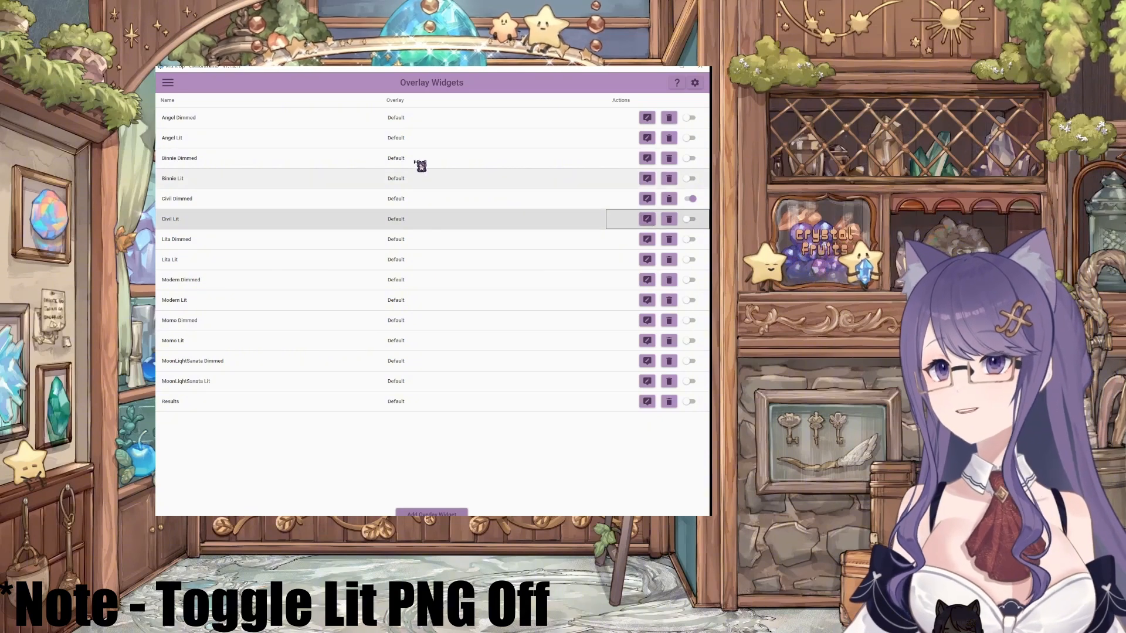
Step: Go to the Commands section and start a new custom command in the command editor
left_click(170, 86)
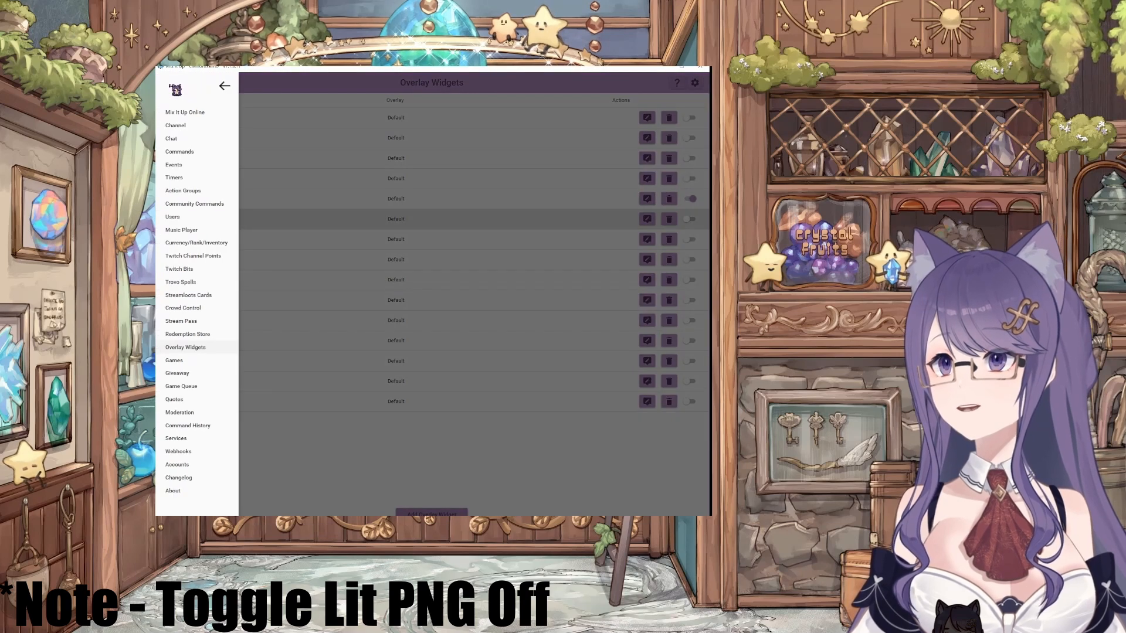
left_click(180, 152)
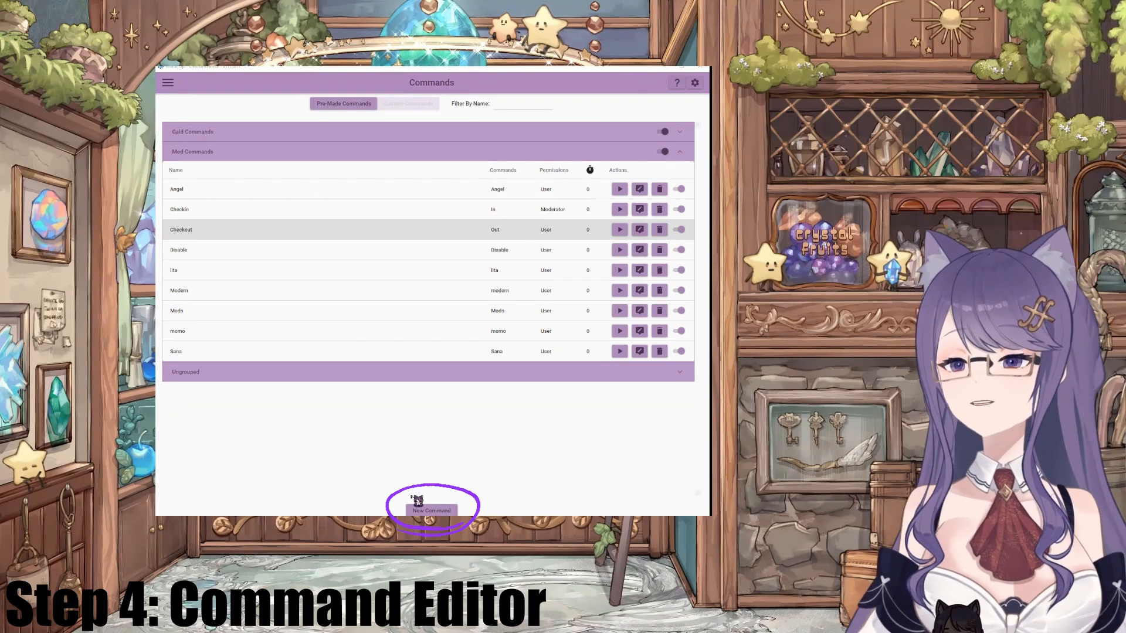
left_click(430, 511)
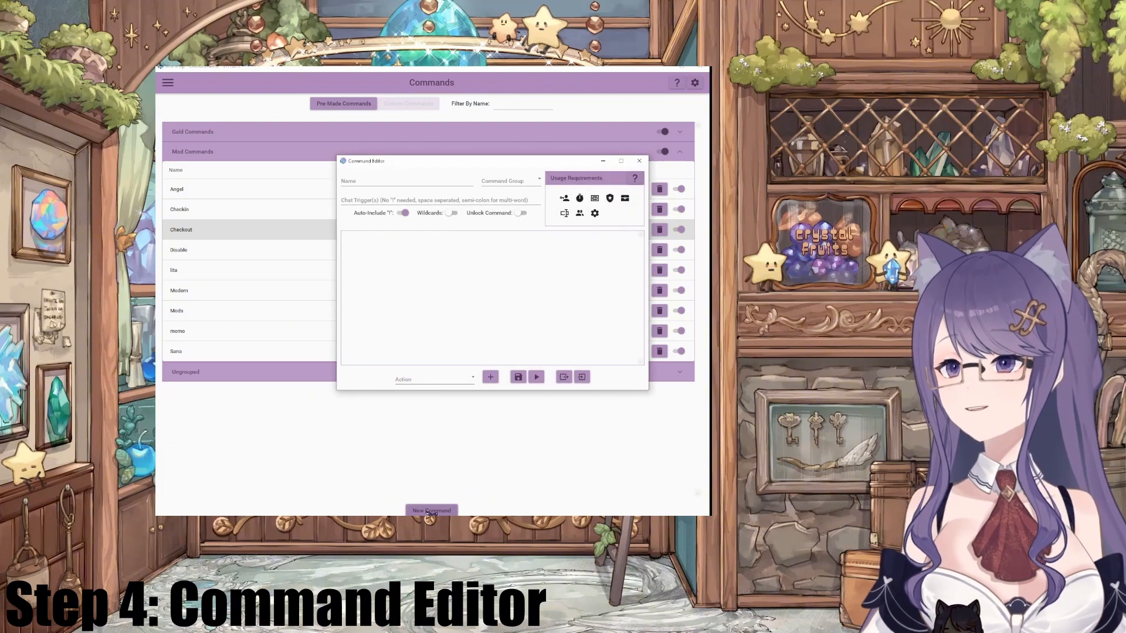
left_click_drag(466, 161, 407, 147)
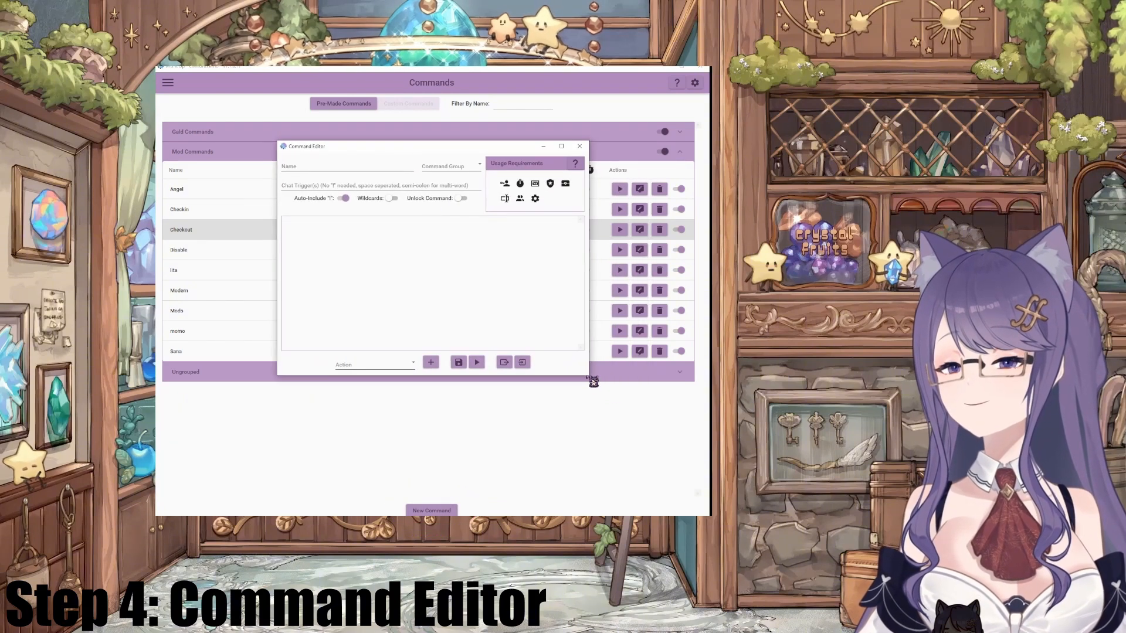
left_click_drag(588, 375, 612, 369)
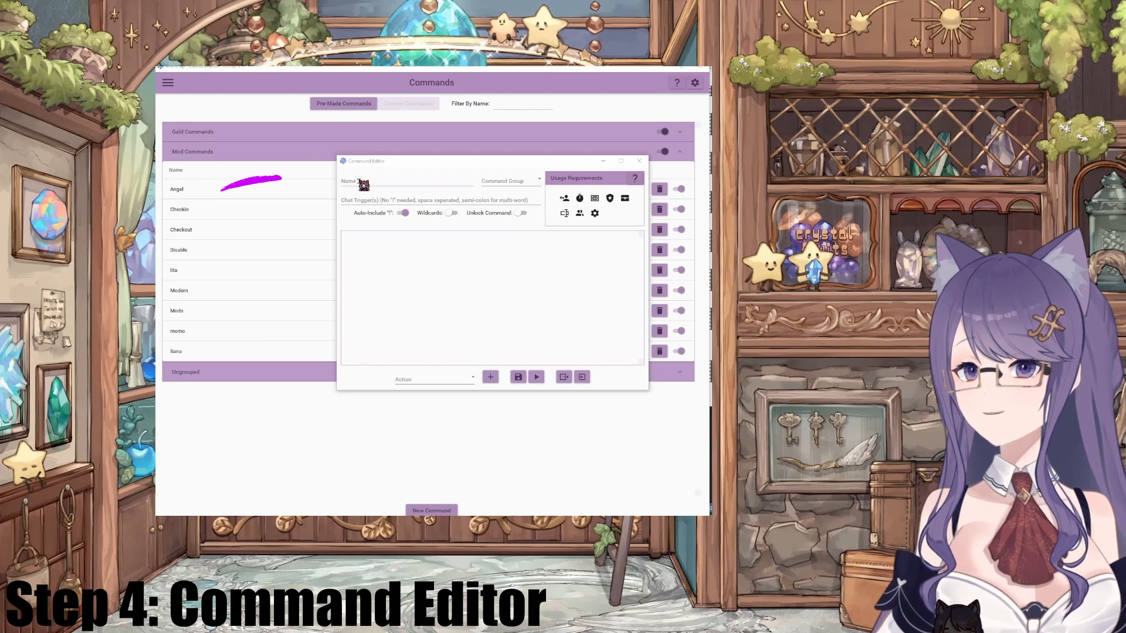
Step: Name the new command "ModCheckin" and give it the chat trigger "checkin"
left_click(358, 179)
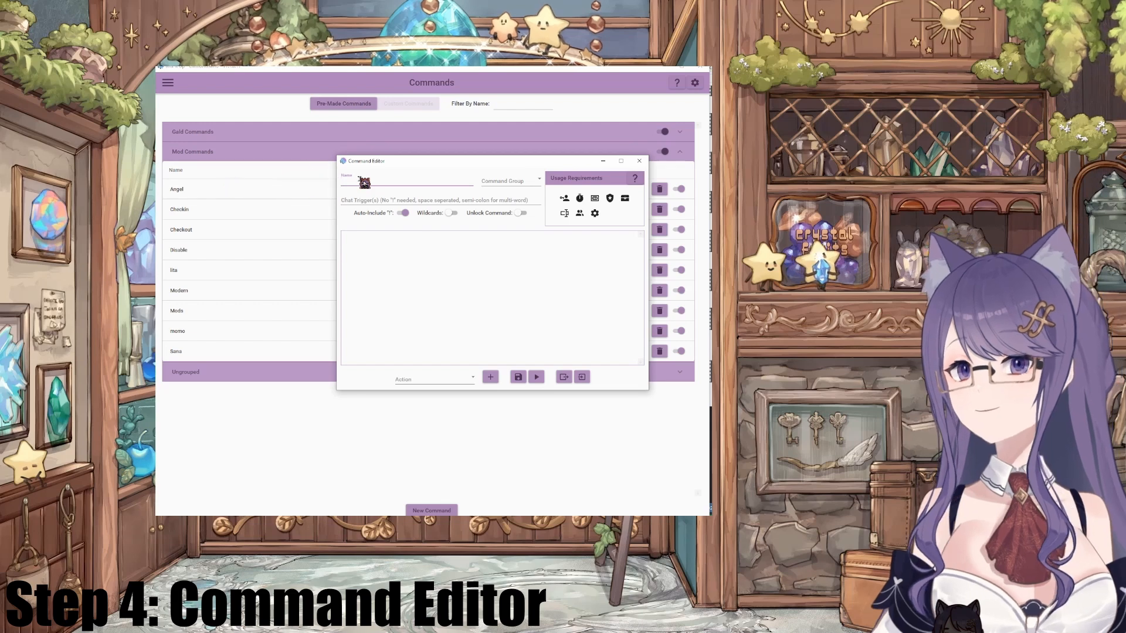
type("ModCheckin")
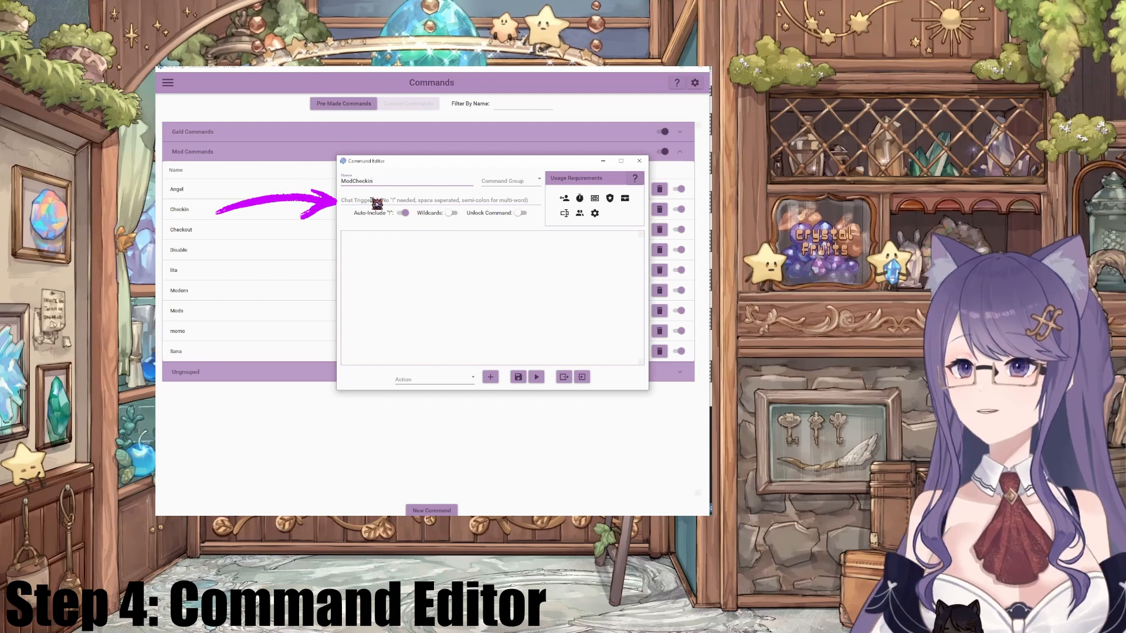
left_click(377, 202)
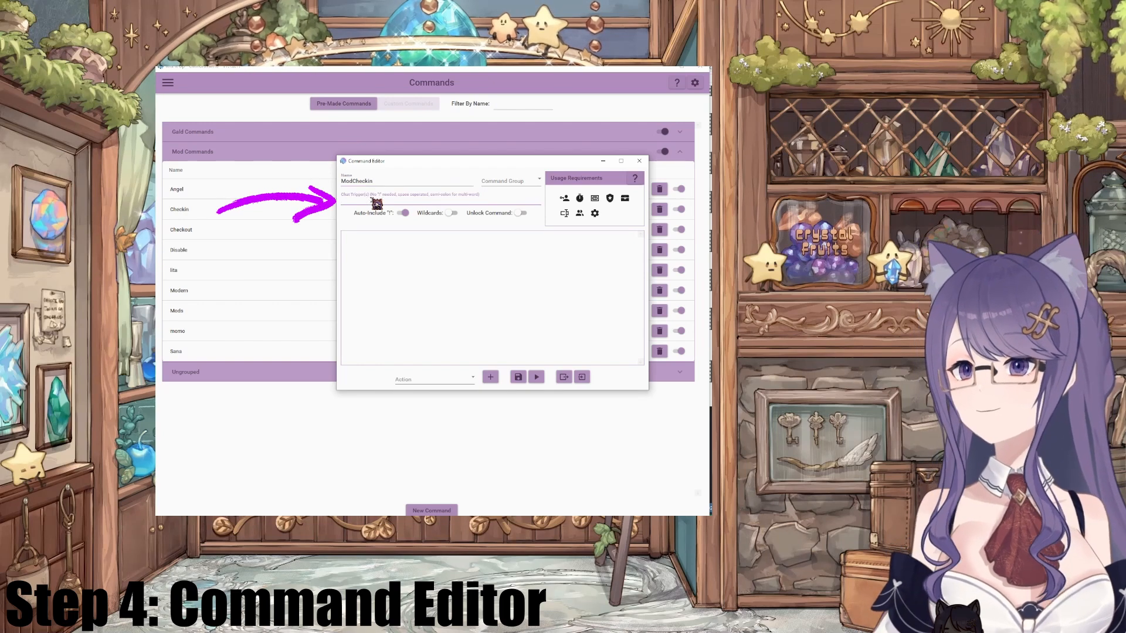
type("checkin")
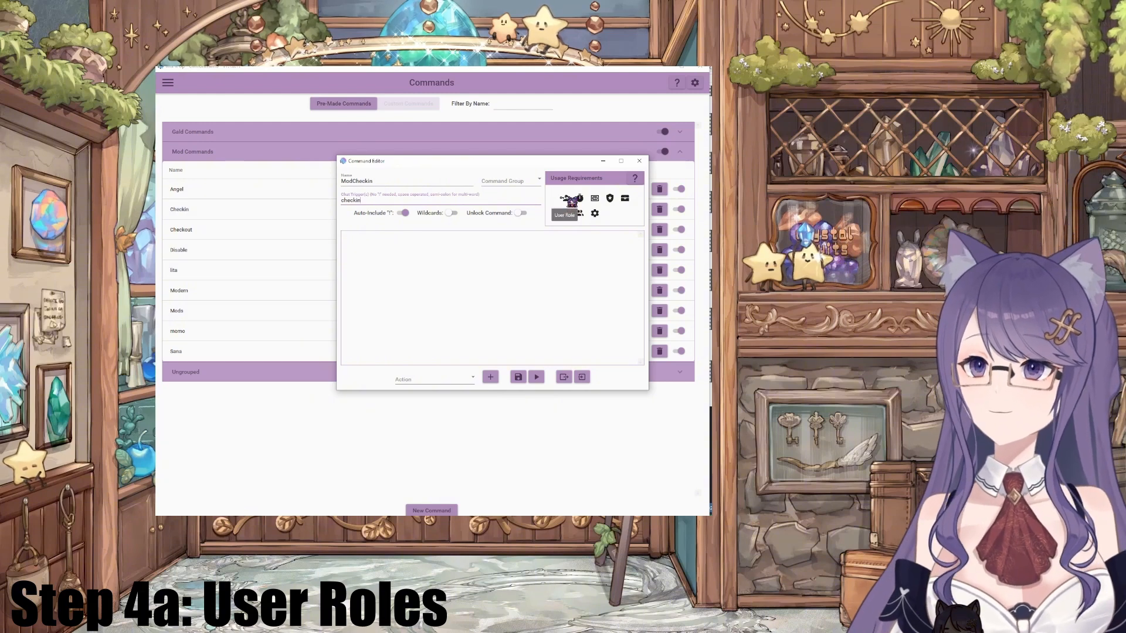
Step: Restrict the ModCheckin command's user role requirement to Moderator
left_click(565, 198)
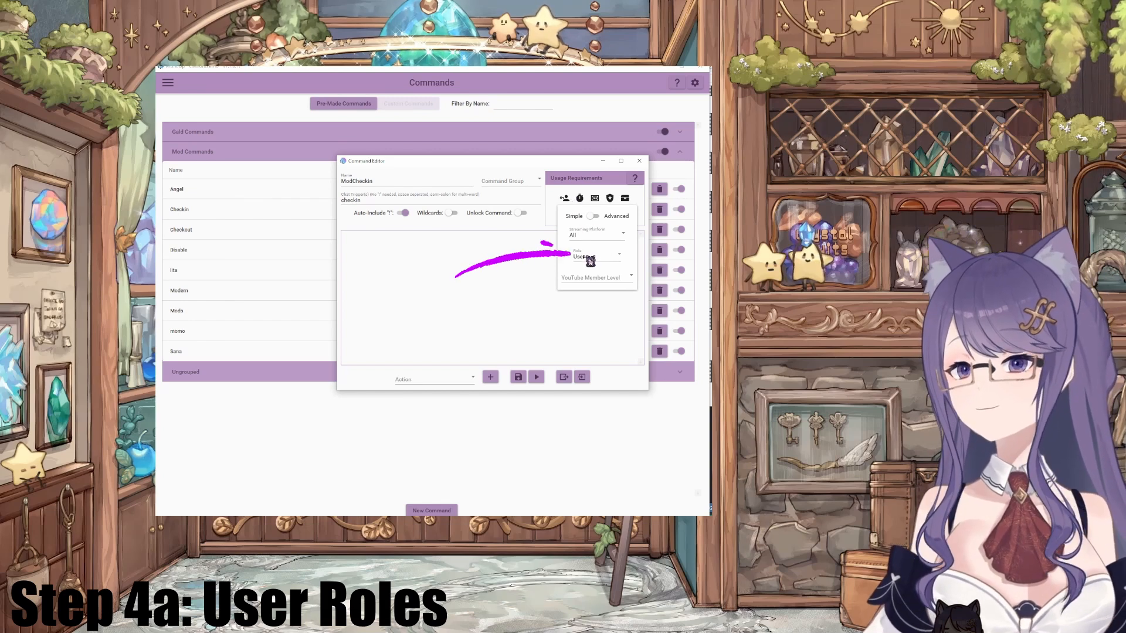
left_click(588, 258)
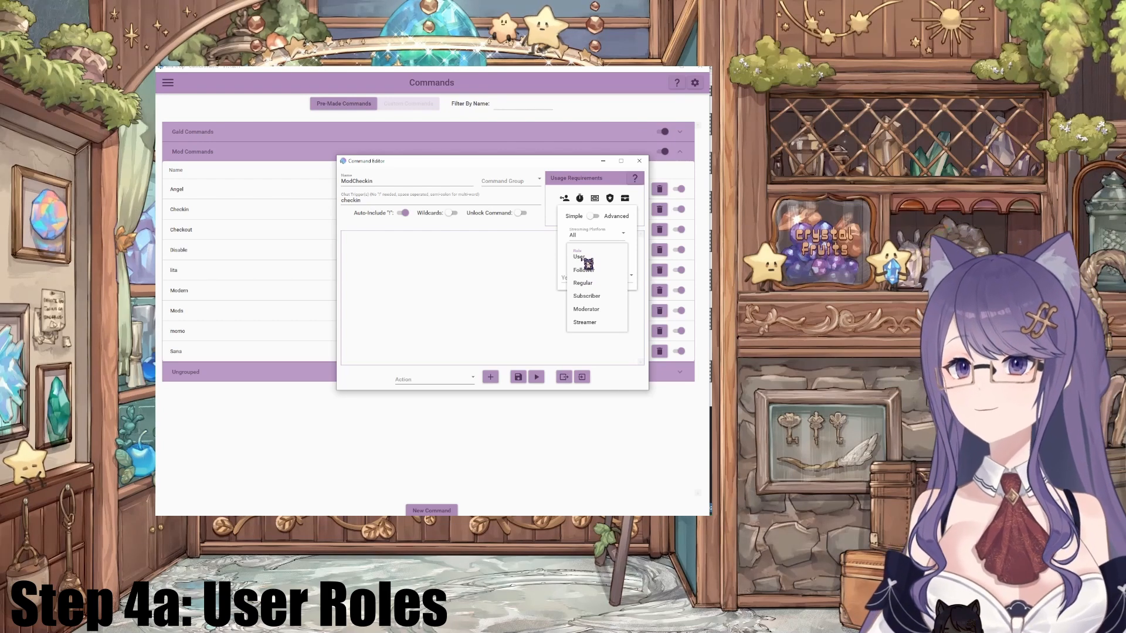
left_click(591, 310)
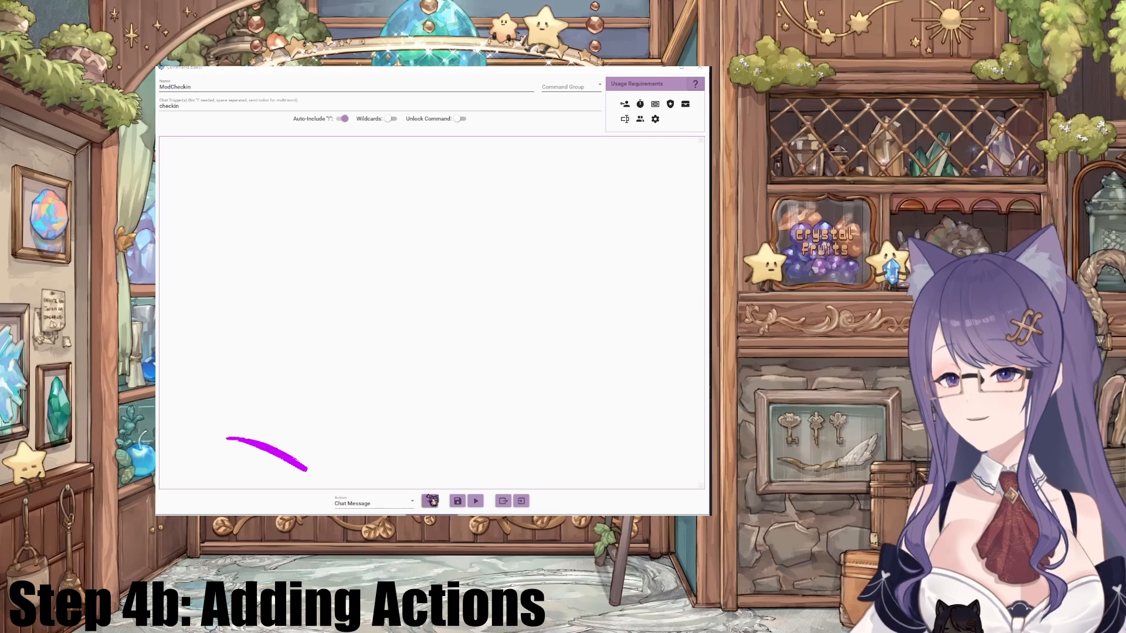
Step: Add a Conditional action to the ModCheckin command
left_click(401, 506)
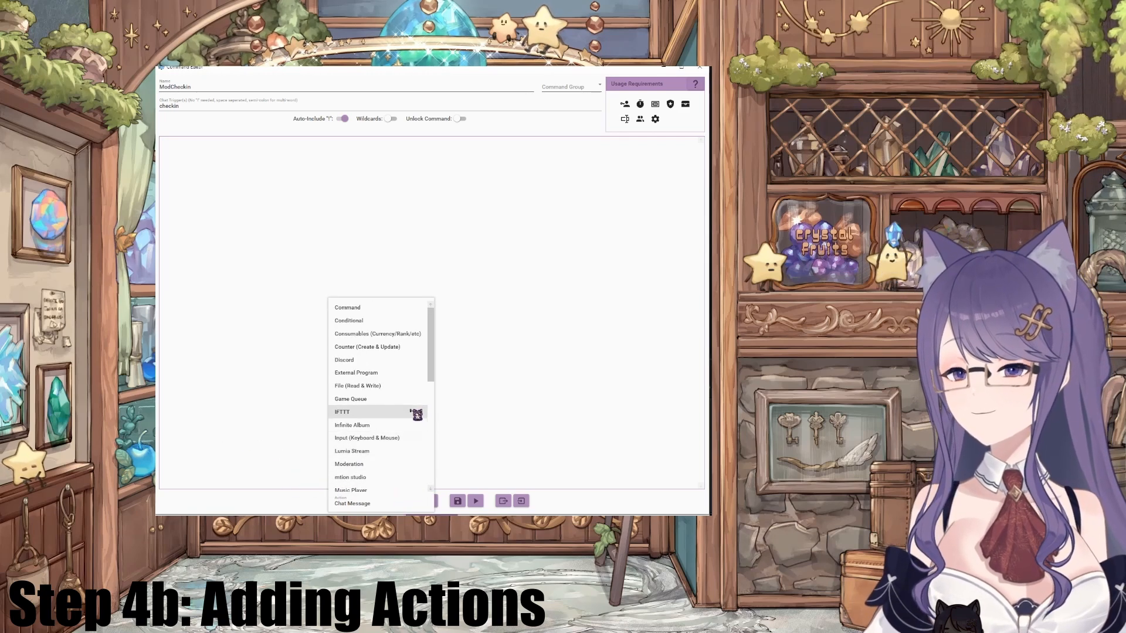
left_click(363, 324)
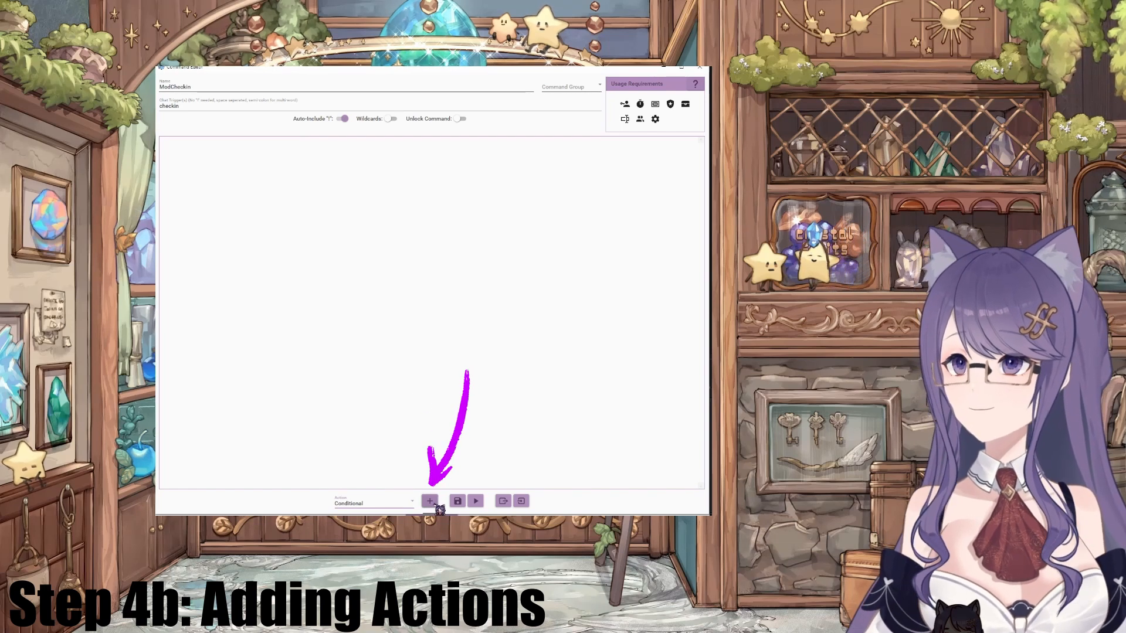
left_click(430, 501)
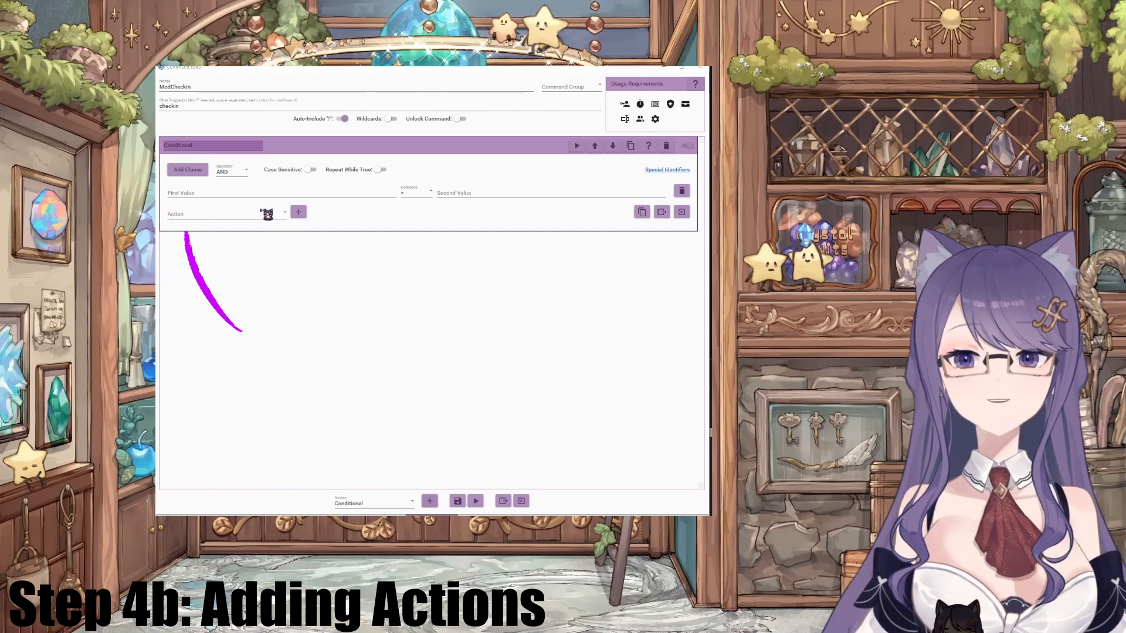
Step: Add two Overlay (Images & Videos) actions inside the Conditional action
left_click(197, 218)
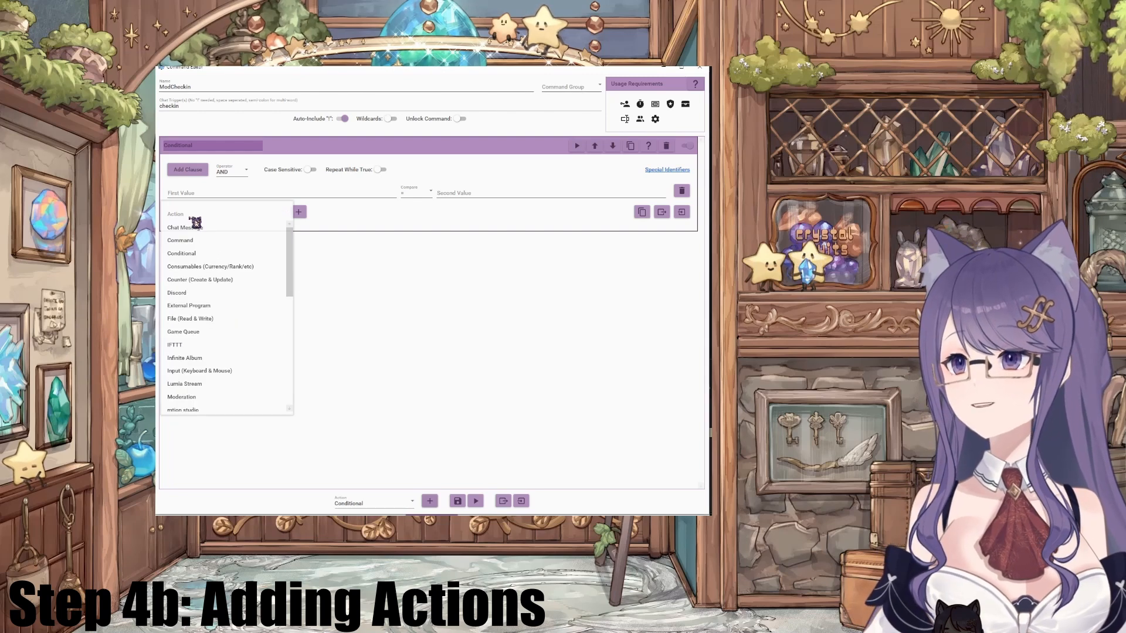
scroll(211, 260, "down", 2)
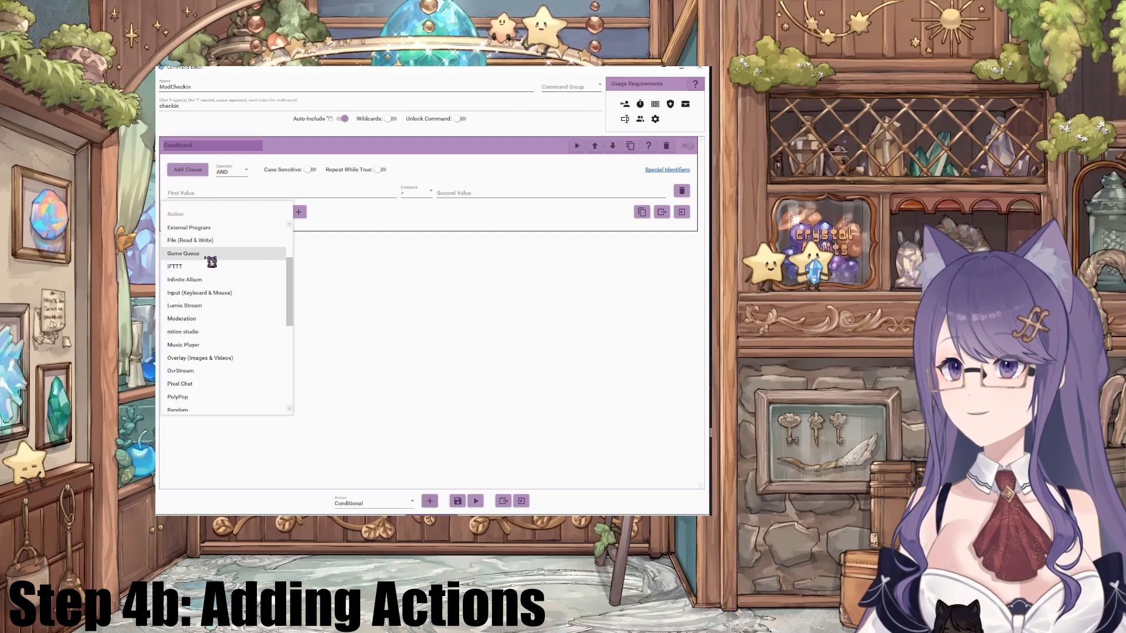
left_click(229, 359)
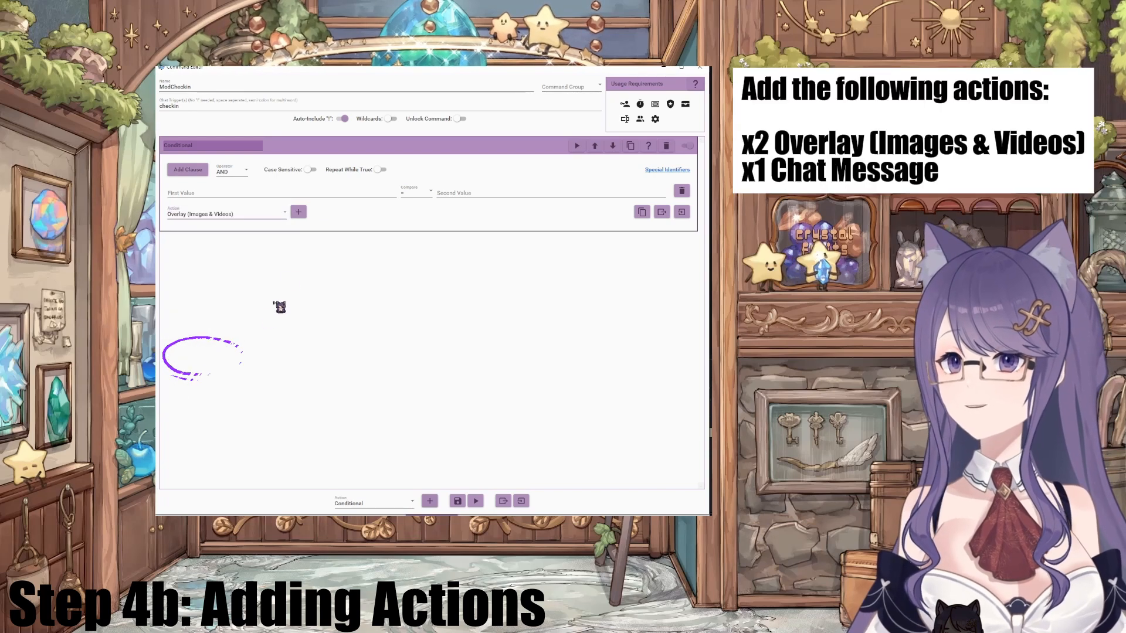
left_click(299, 212)
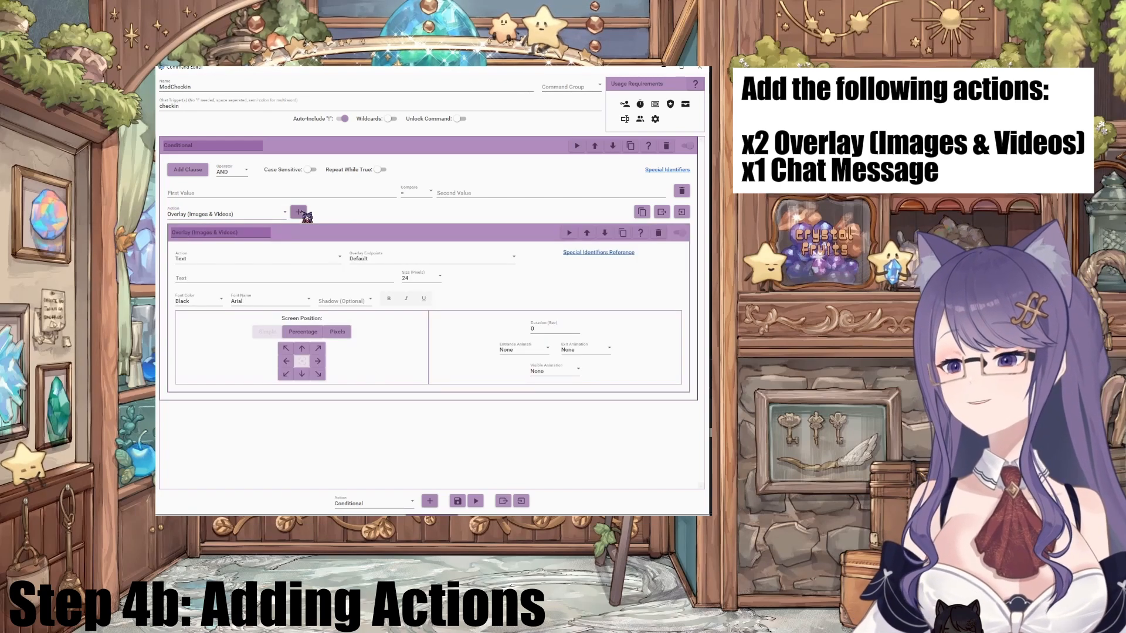
left_click(301, 213)
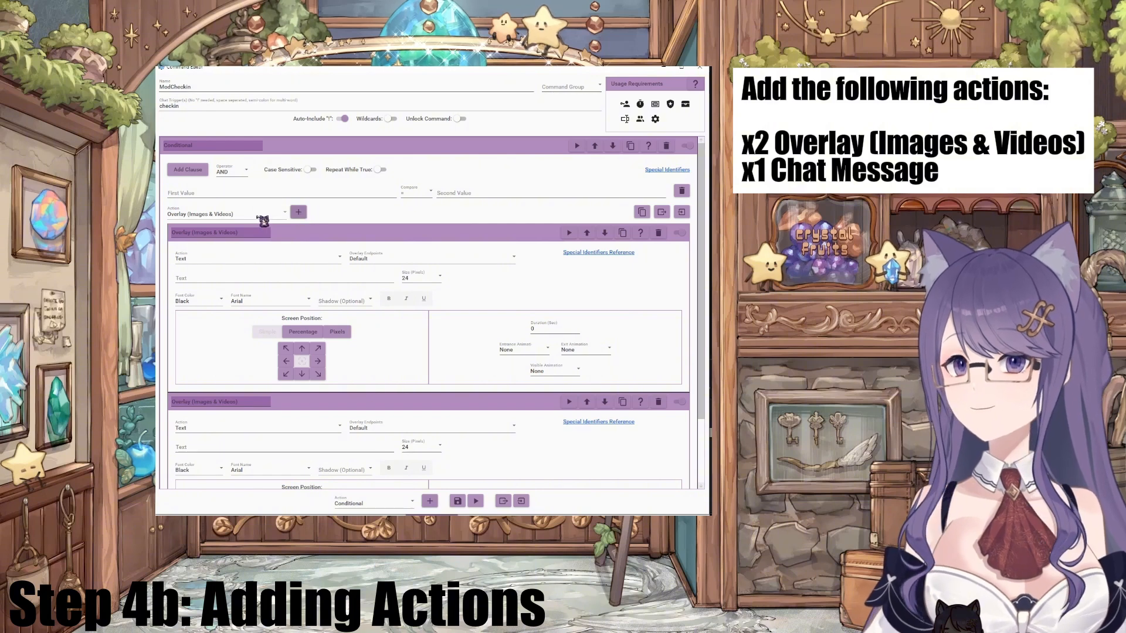
Step: Add a Chat Message action inside the Conditional, after the two overlay actions
left_click(261, 218)
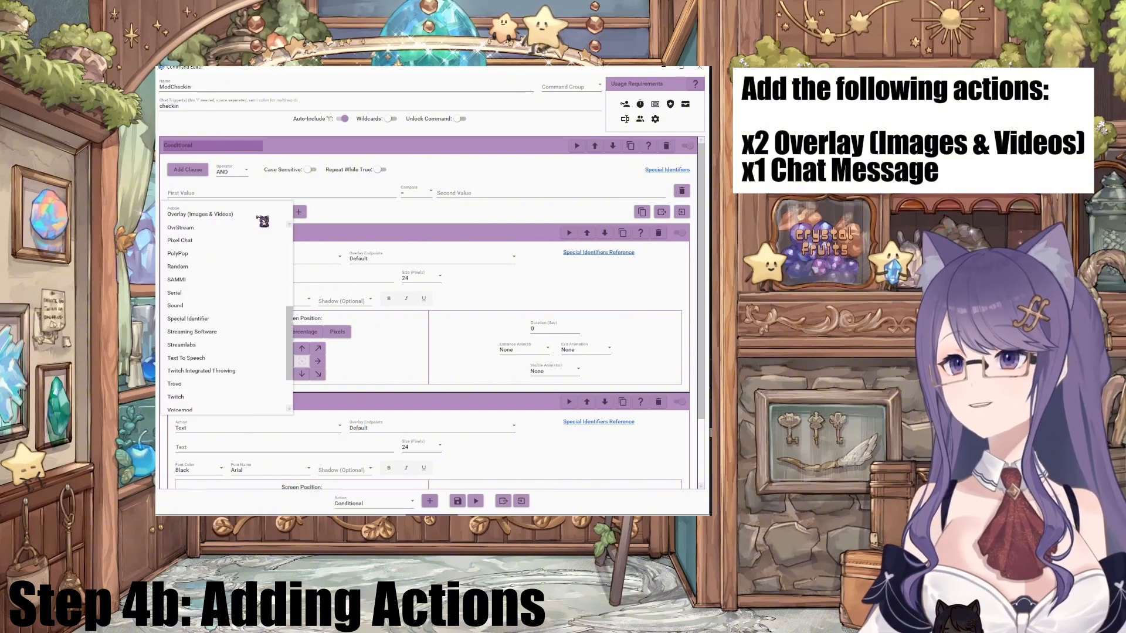
scroll(263, 220, "up", 8)
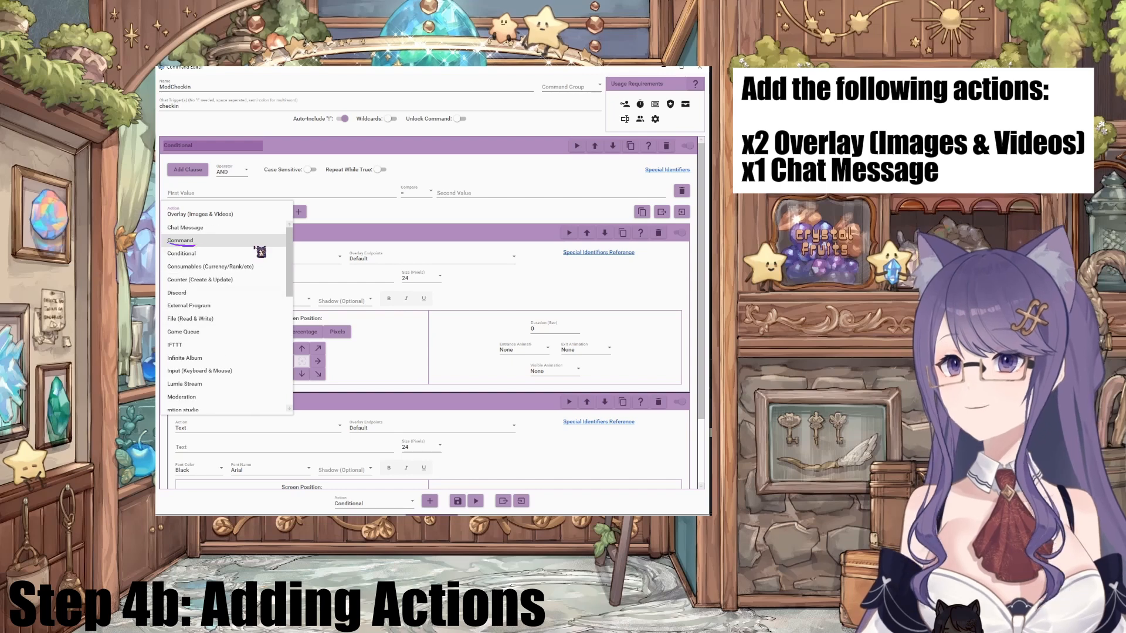
left_click(186, 228)
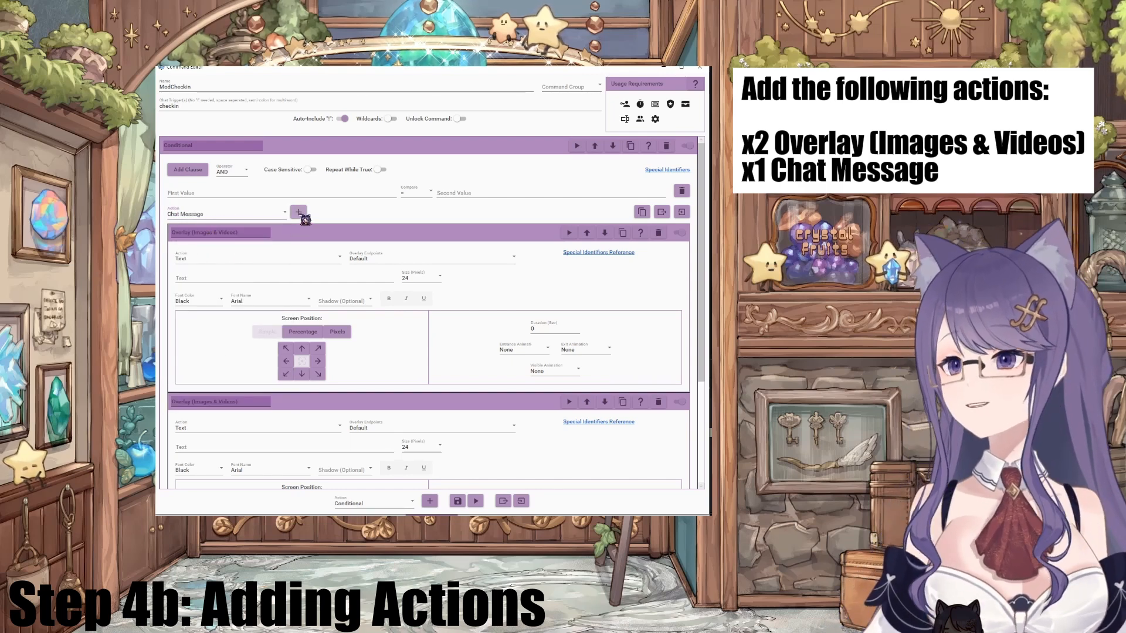
scroll(302, 235, "down", 3)
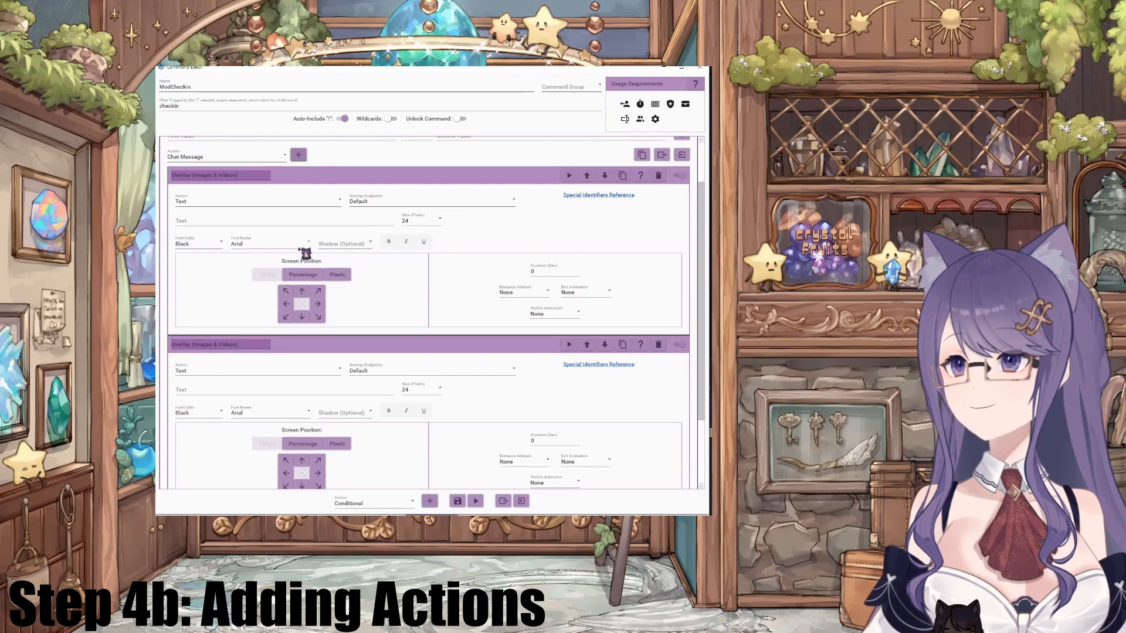
Step: Fill in the Conditional clause so that $username must equal (=) the moderator's account username
scroll(308, 251, "down", 3)
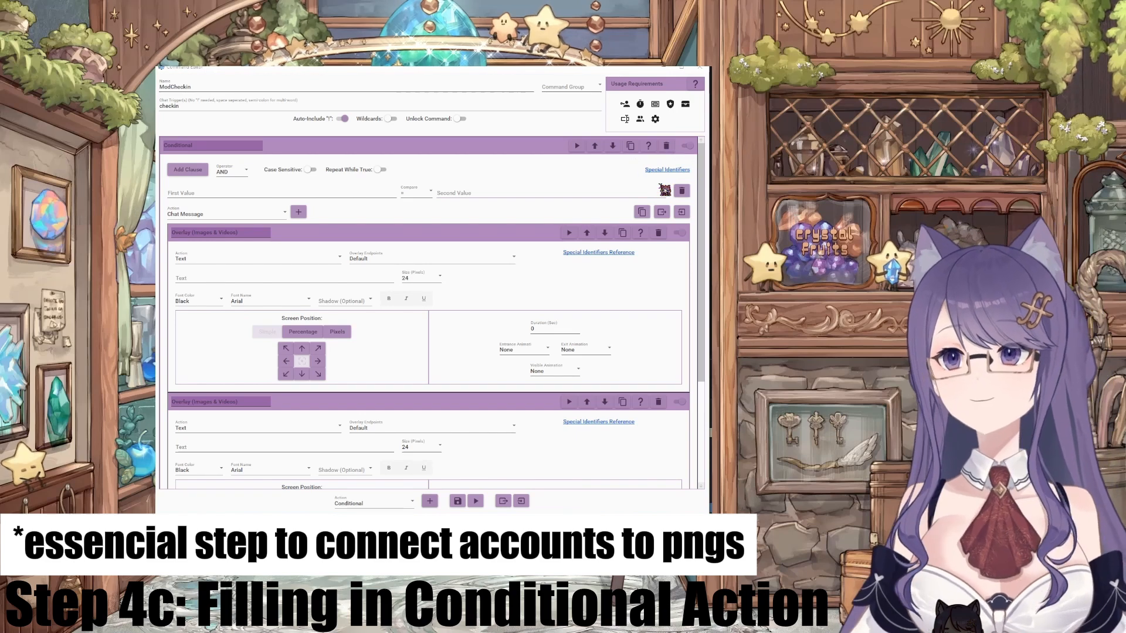
left_click(377, 198)
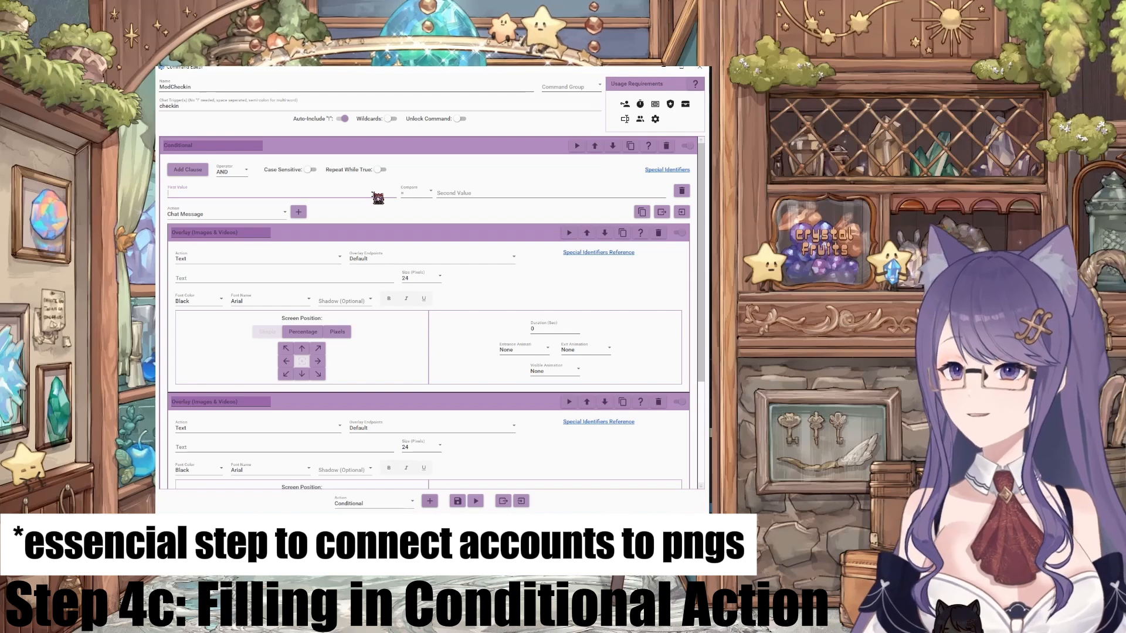
type("$")
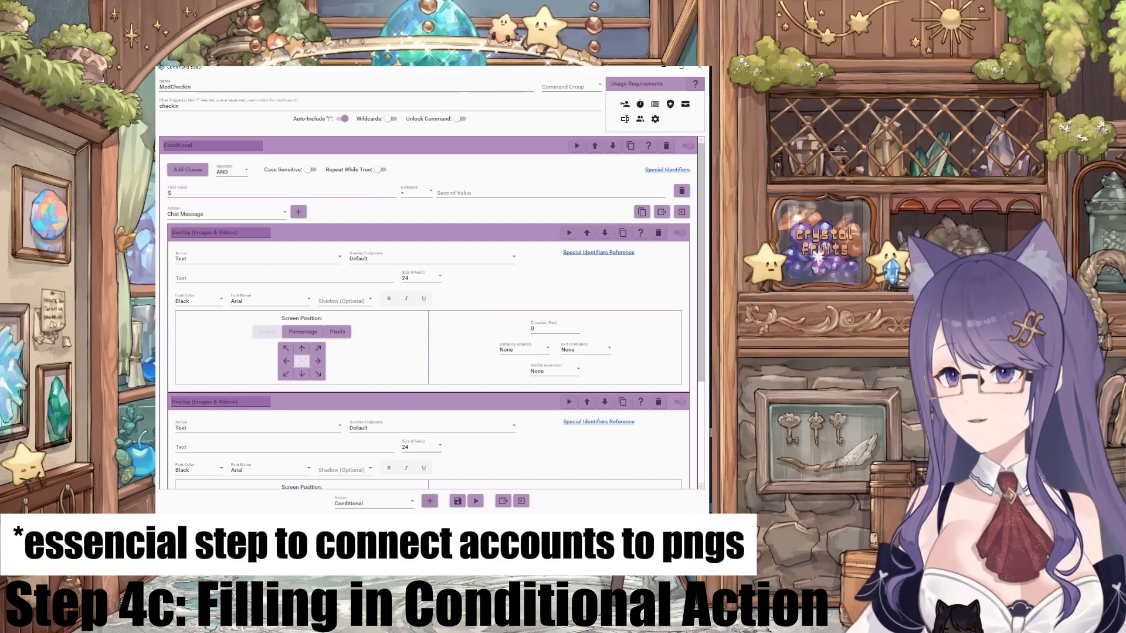
type("username")
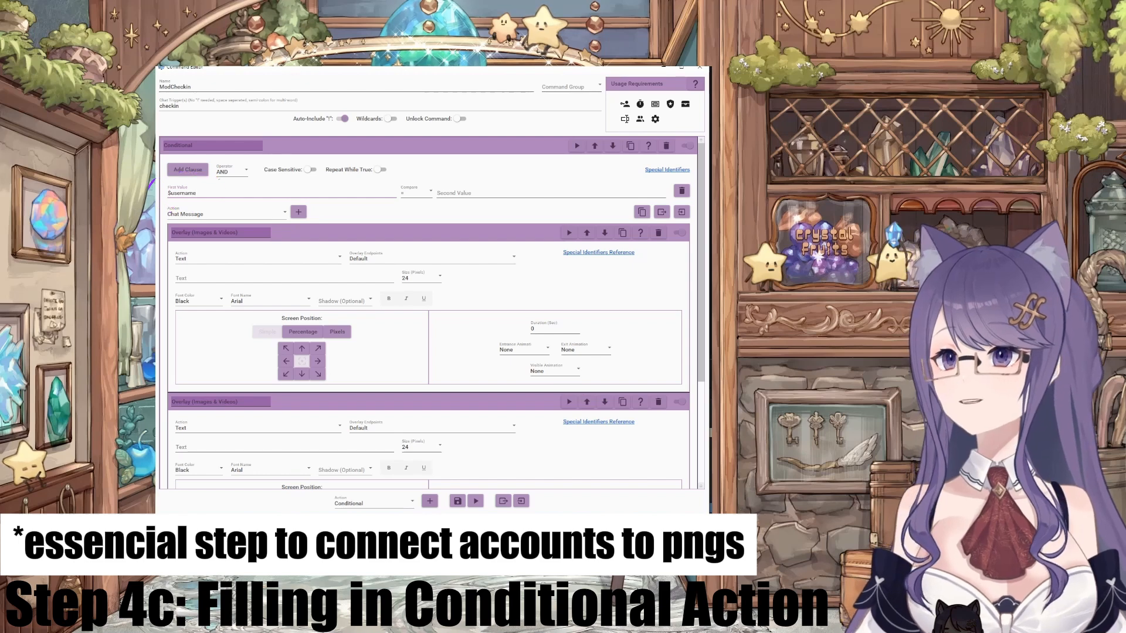
left_click(433, 193)
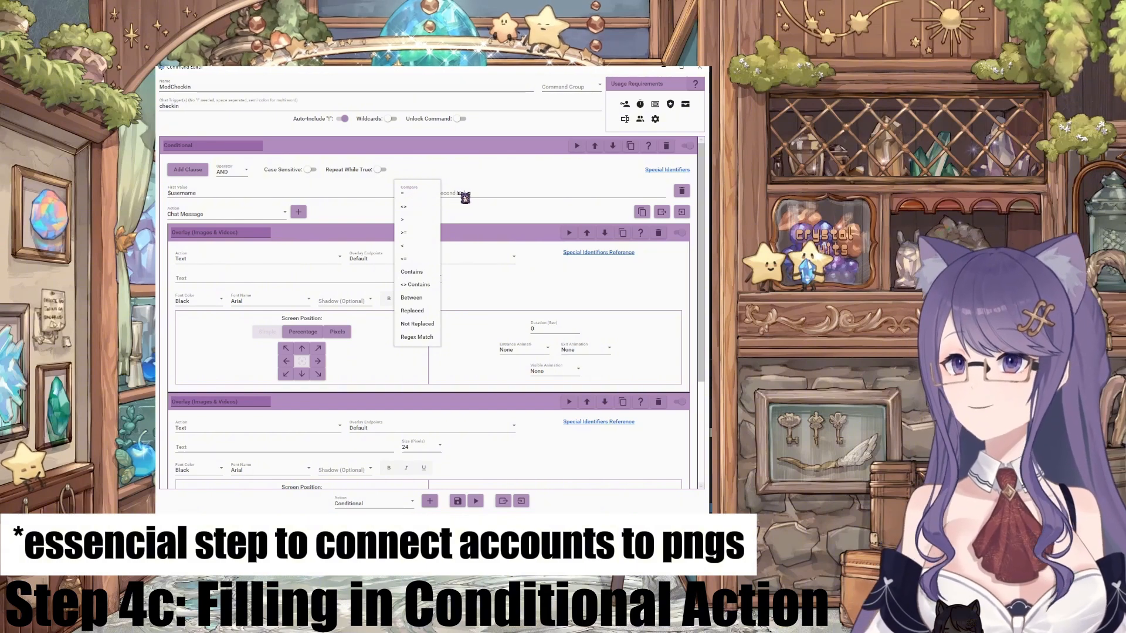
left_click(472, 213)
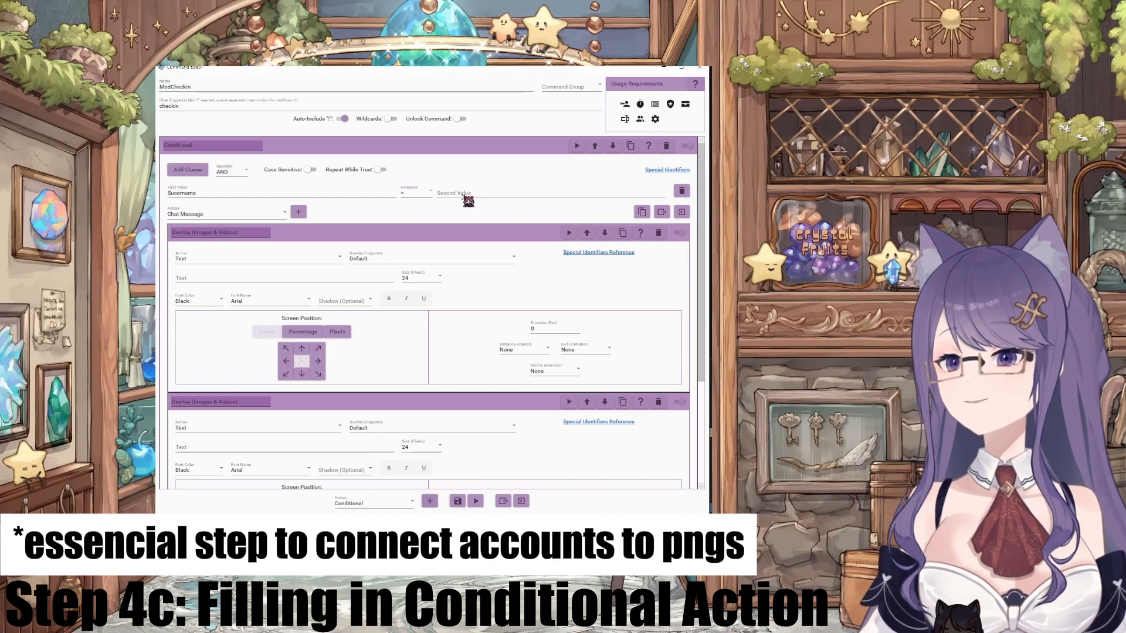
left_click(468, 199)
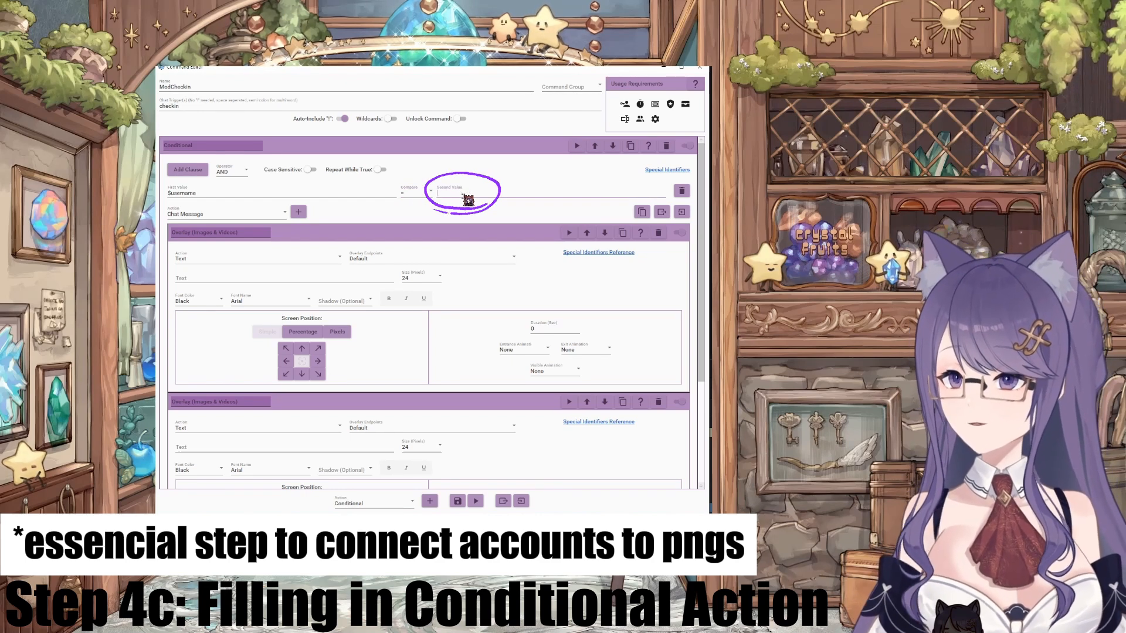
type("civilfortissimo")
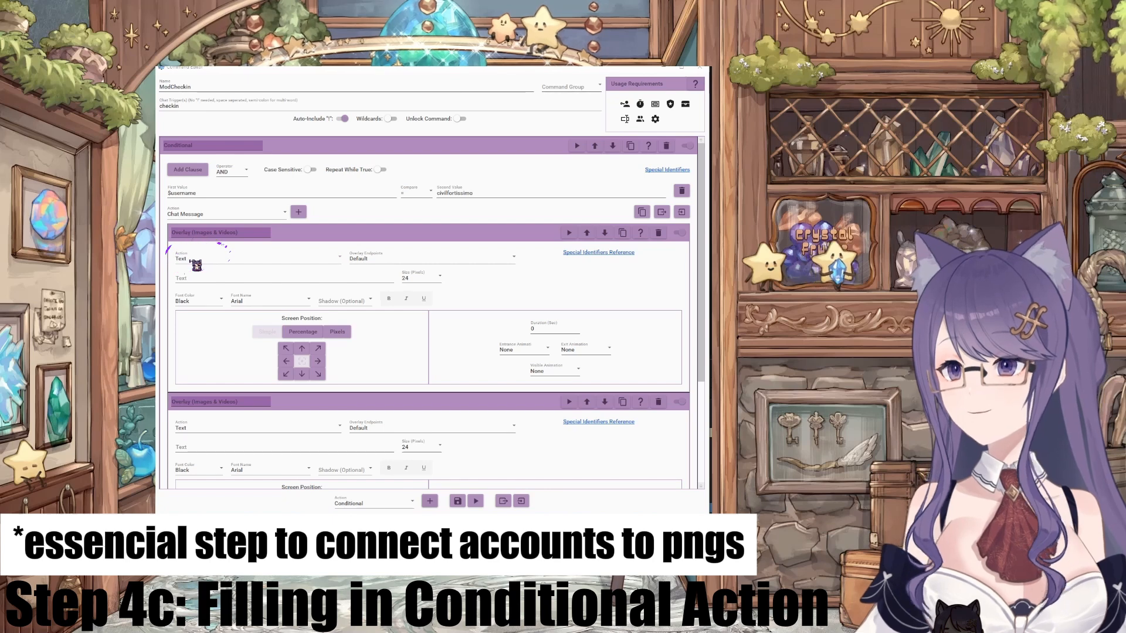
Step: Change both overlay actions inside the Conditional from Text to Show/Hide Widget
left_click(197, 263)
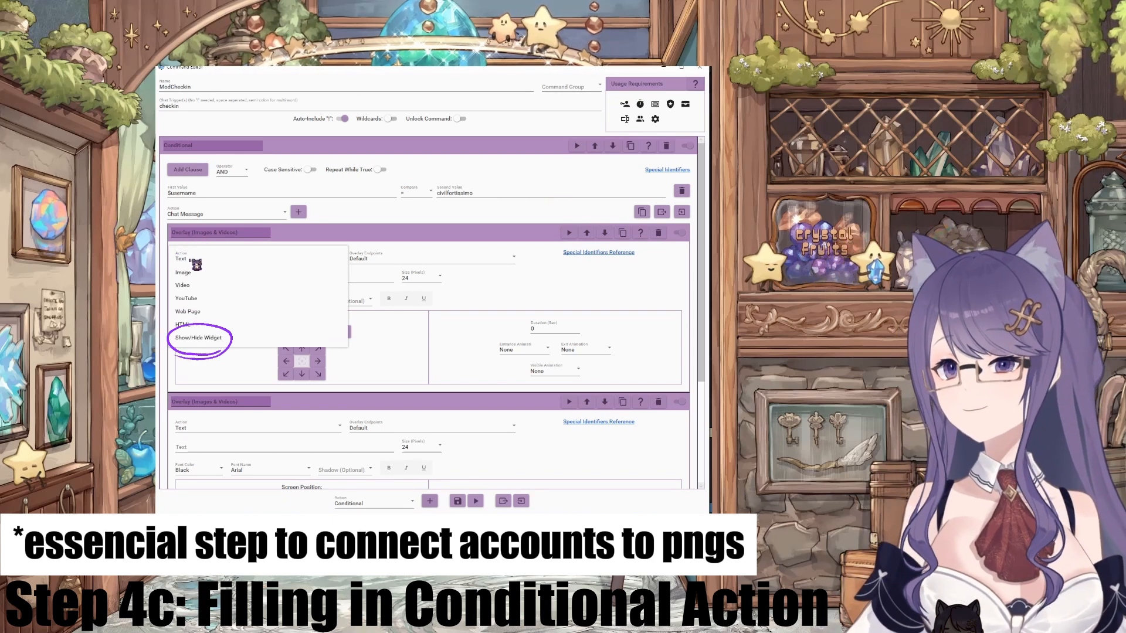
left_click(211, 340)
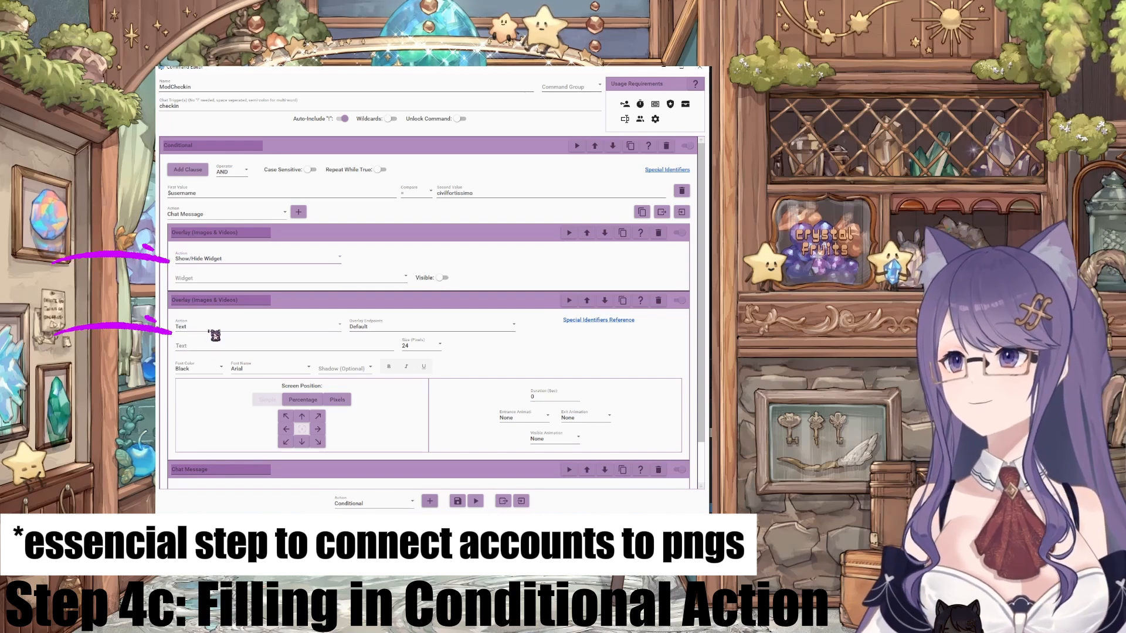
left_click(214, 332)
left_click(214, 405)
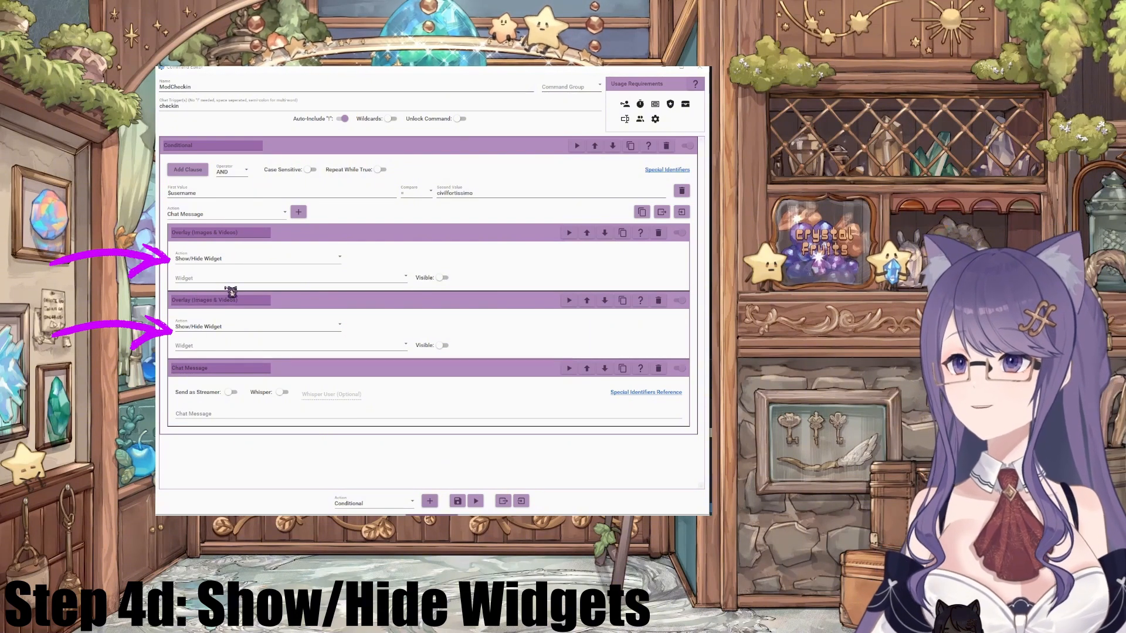
Step: Assign the Civil Dimmed widget to the first overlay action and the Civil Lit widget to the second
left_click(411, 278)
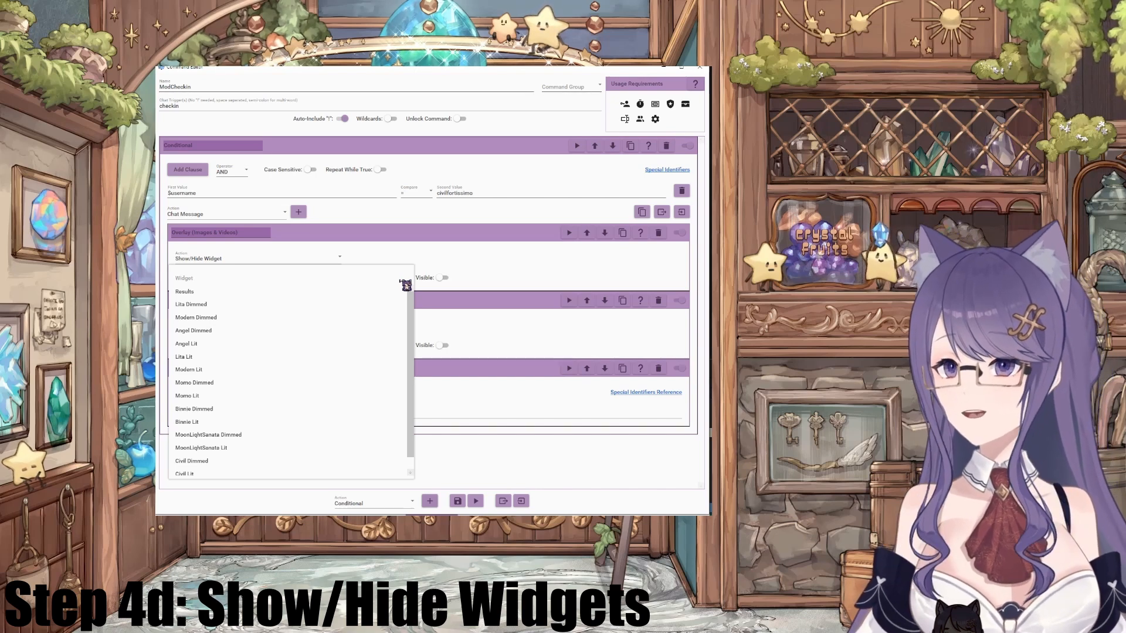
scroll(396, 296, "down", 1)
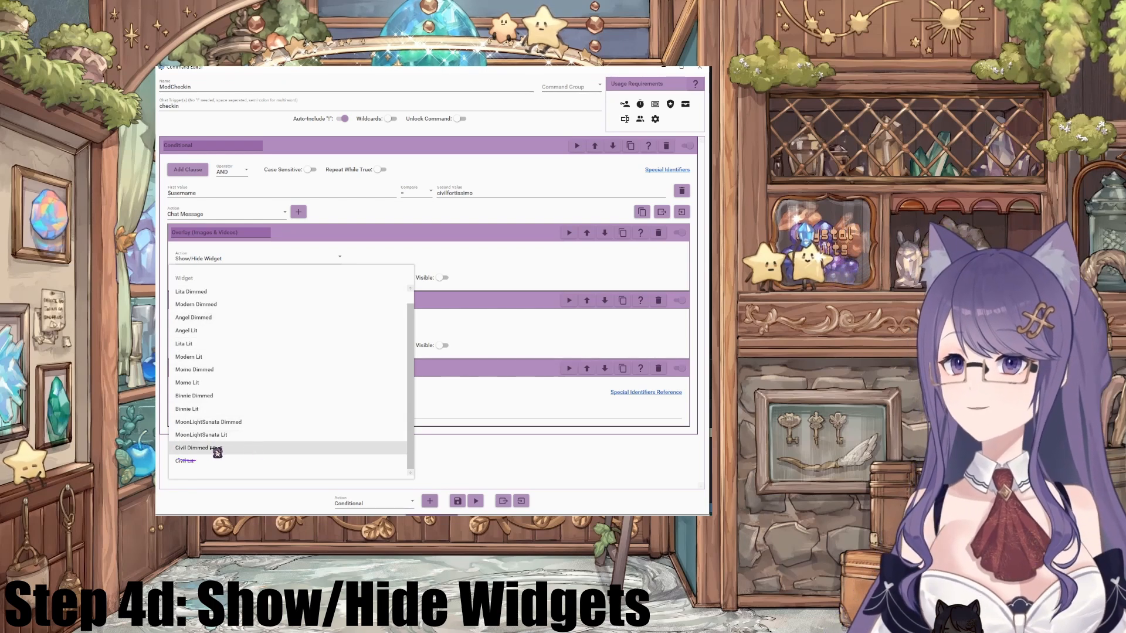
left_click(194, 448)
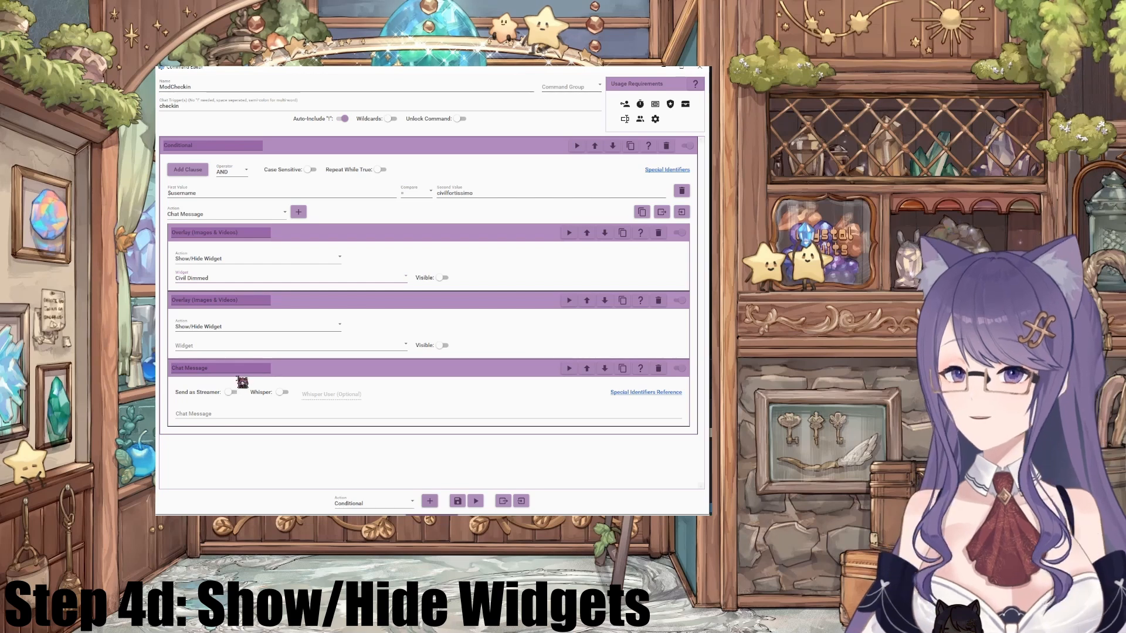
left_click(227, 349)
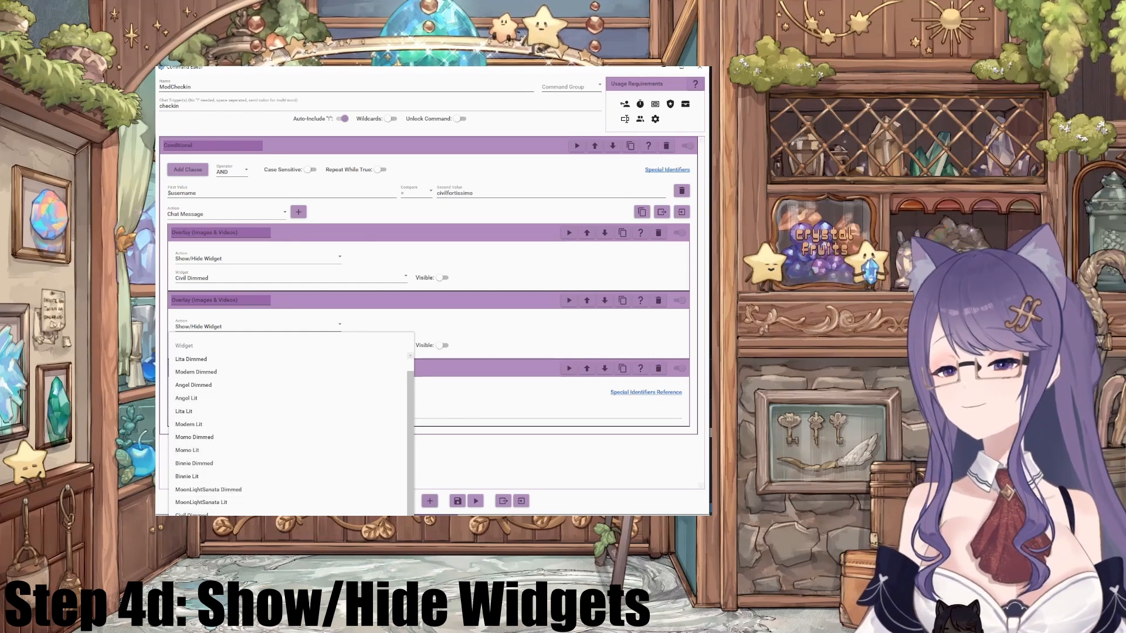
left_click(199, 527)
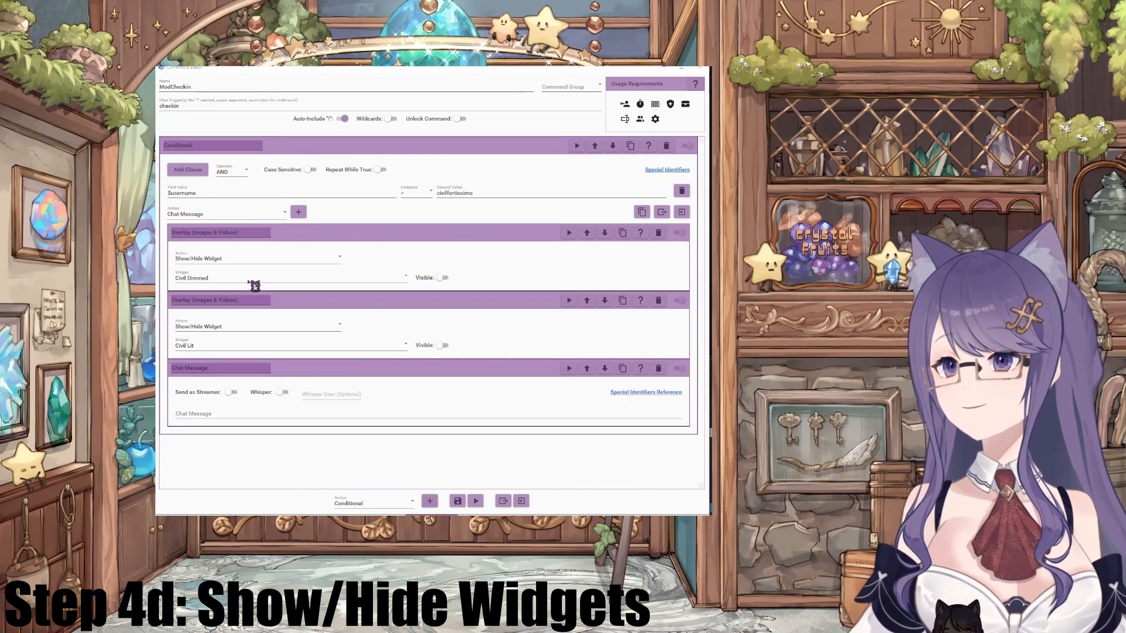
Step: Keep Visible off for the Civil Dimmed widget and turn Visible on for the Civil Lit widget
left_click(444, 278)
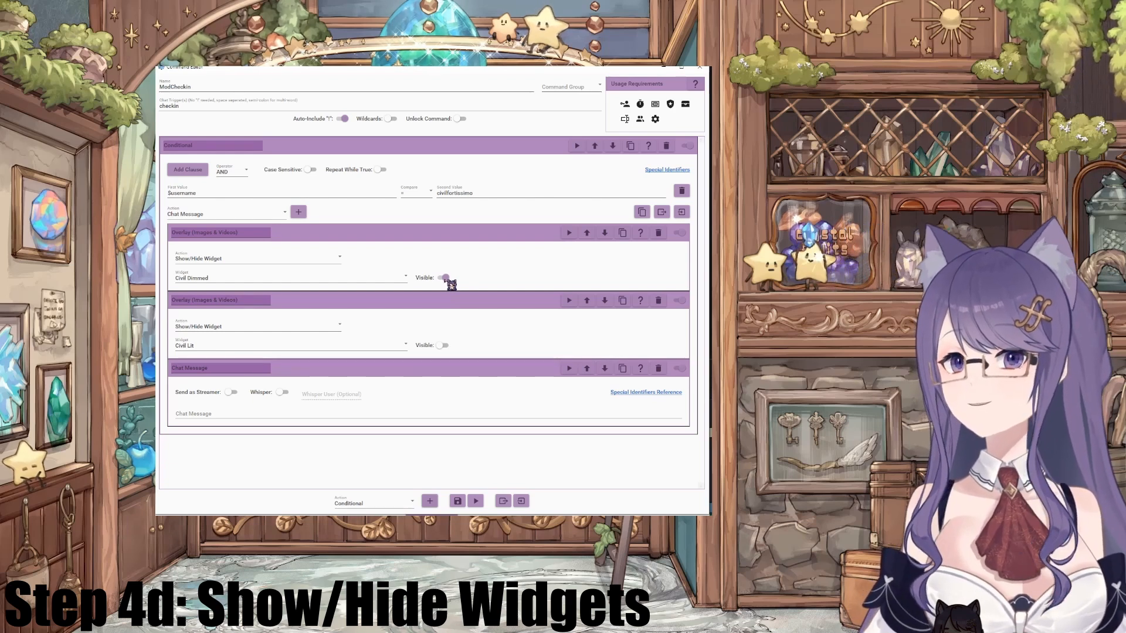
left_click(446, 279)
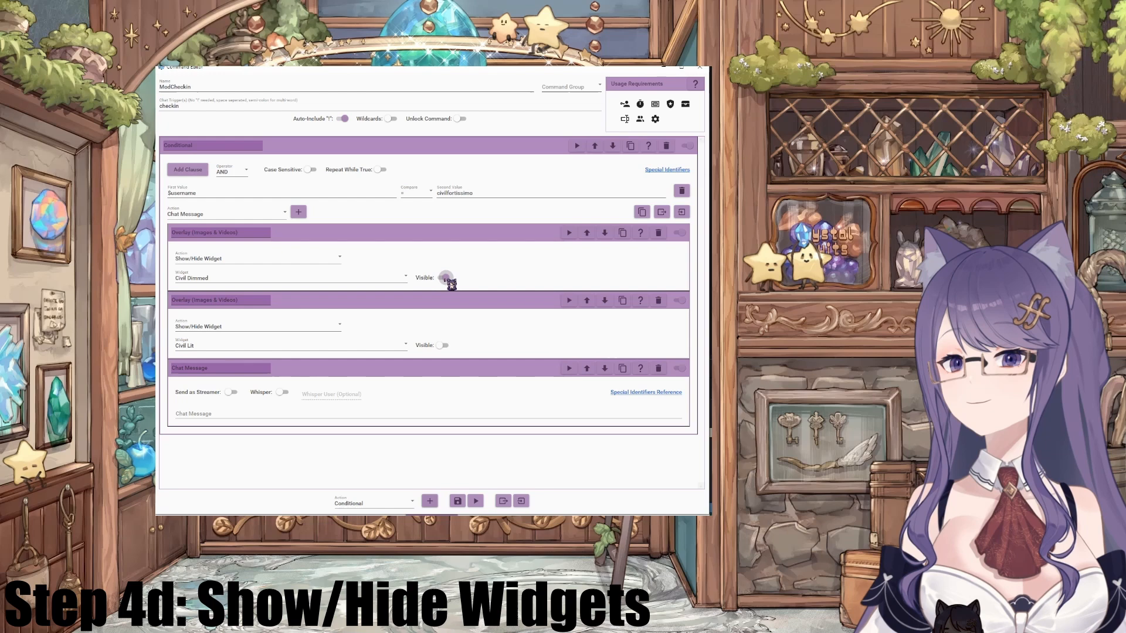
left_click(445, 346)
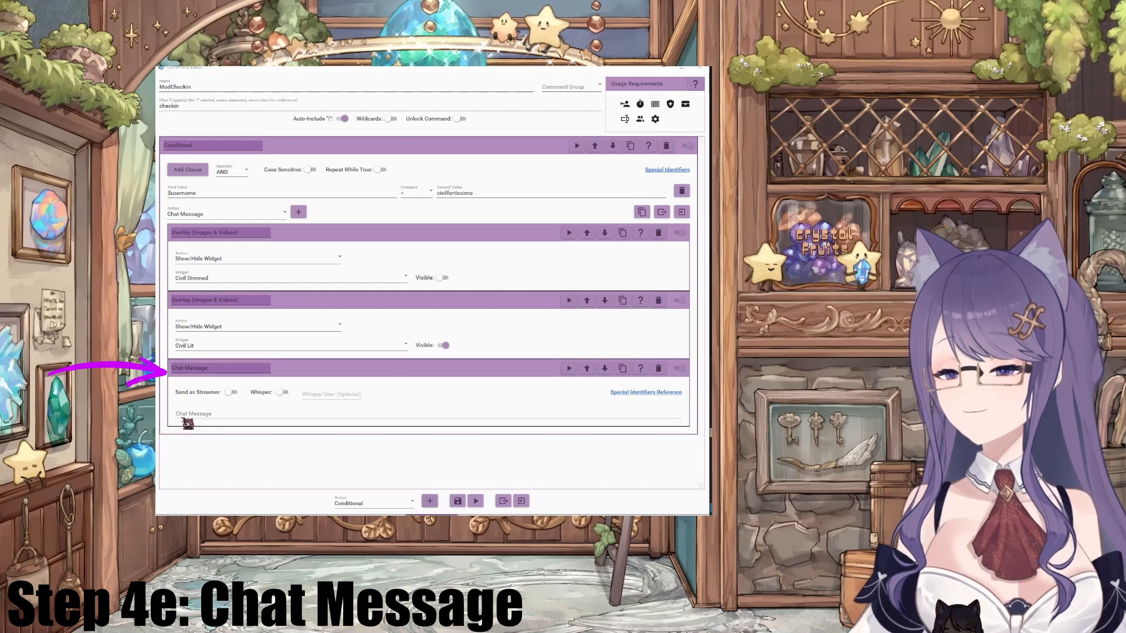
Step: Enter "$username is in chat!" as the chat message and save the ModCheckin command
left_click(197, 417)
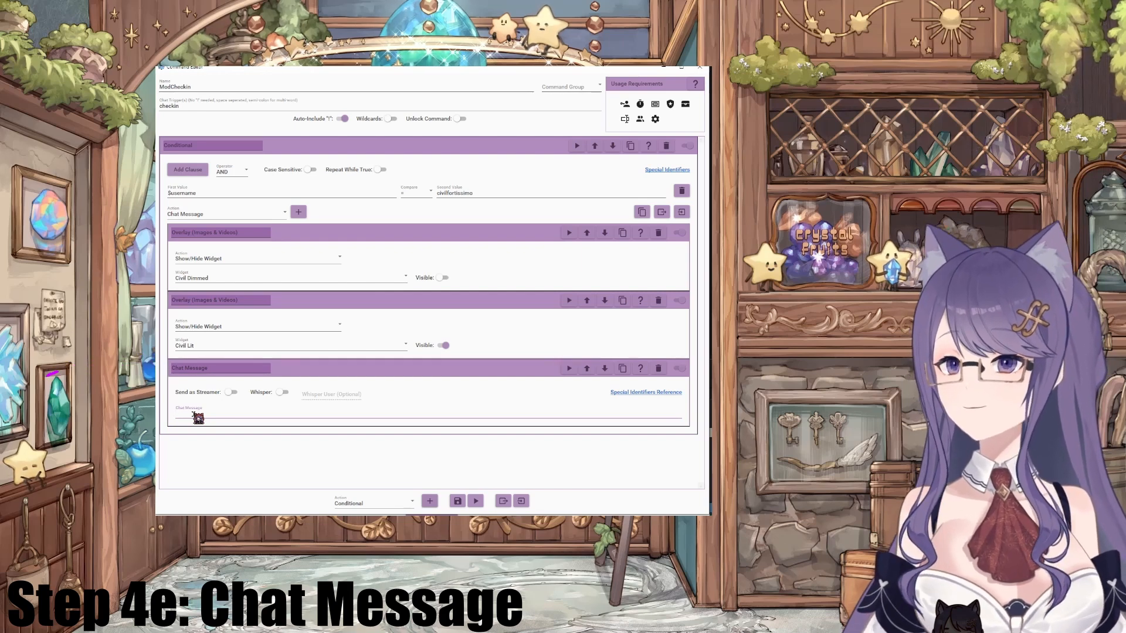
type("$username is in chat!")
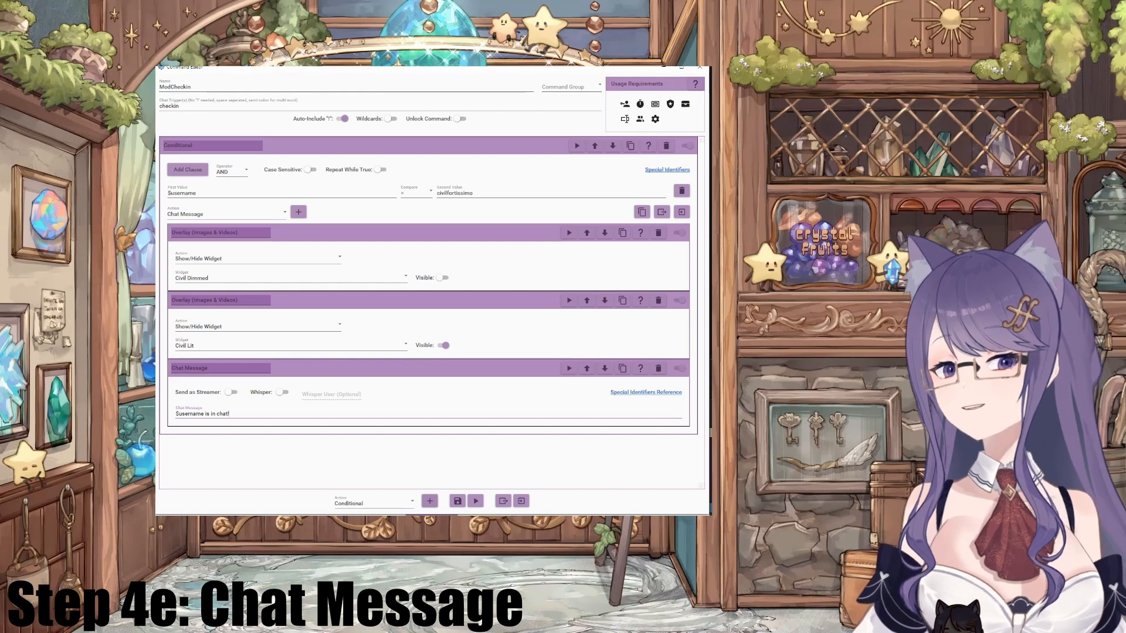
left_click(458, 501)
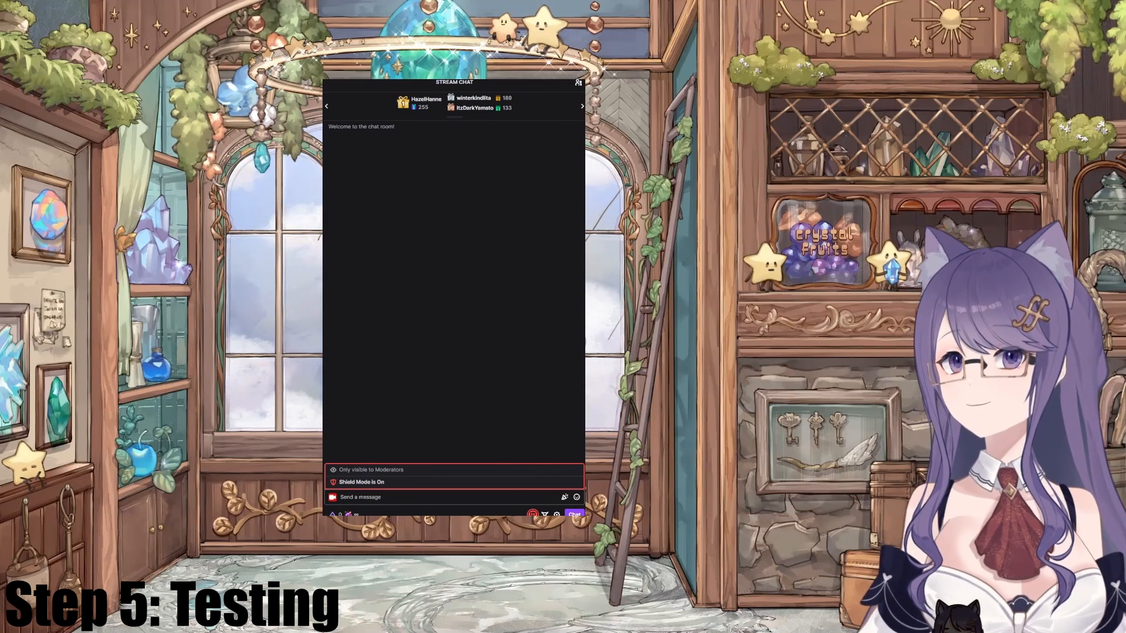
Step: Switch to the stream chat and send !checkin to test the command
left_click(385, 497)
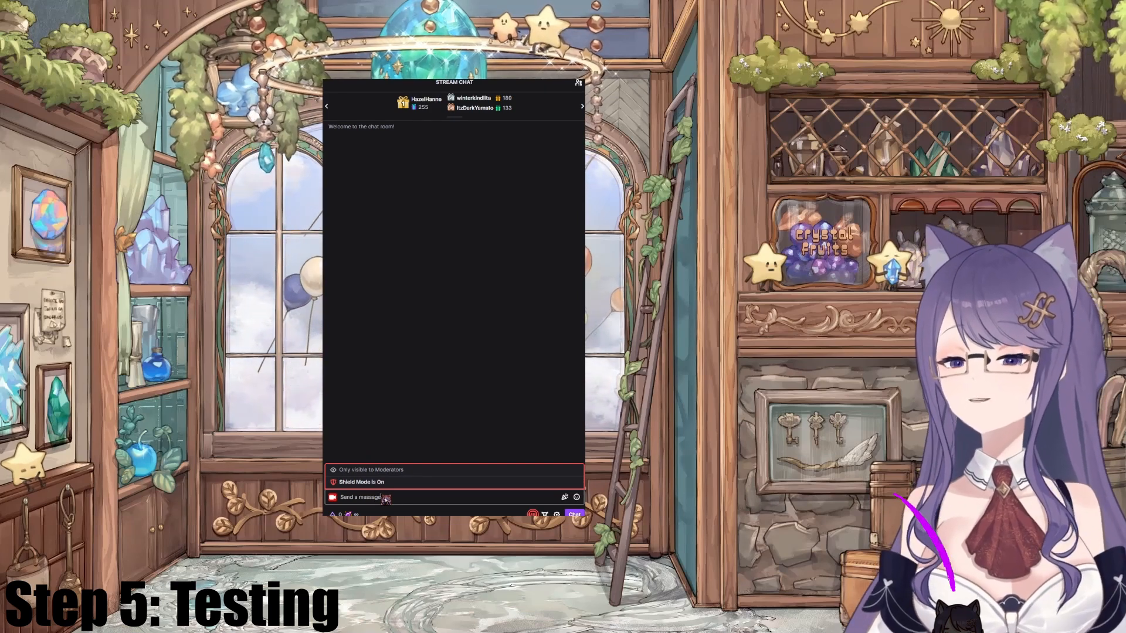
left_click(386, 497)
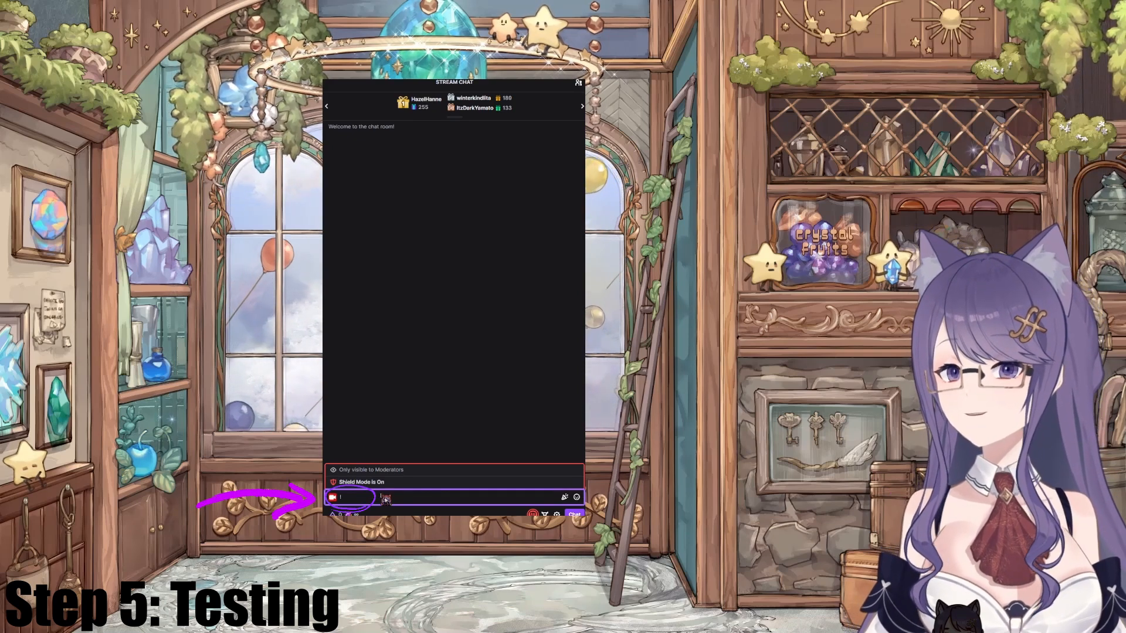
type("!checkin")
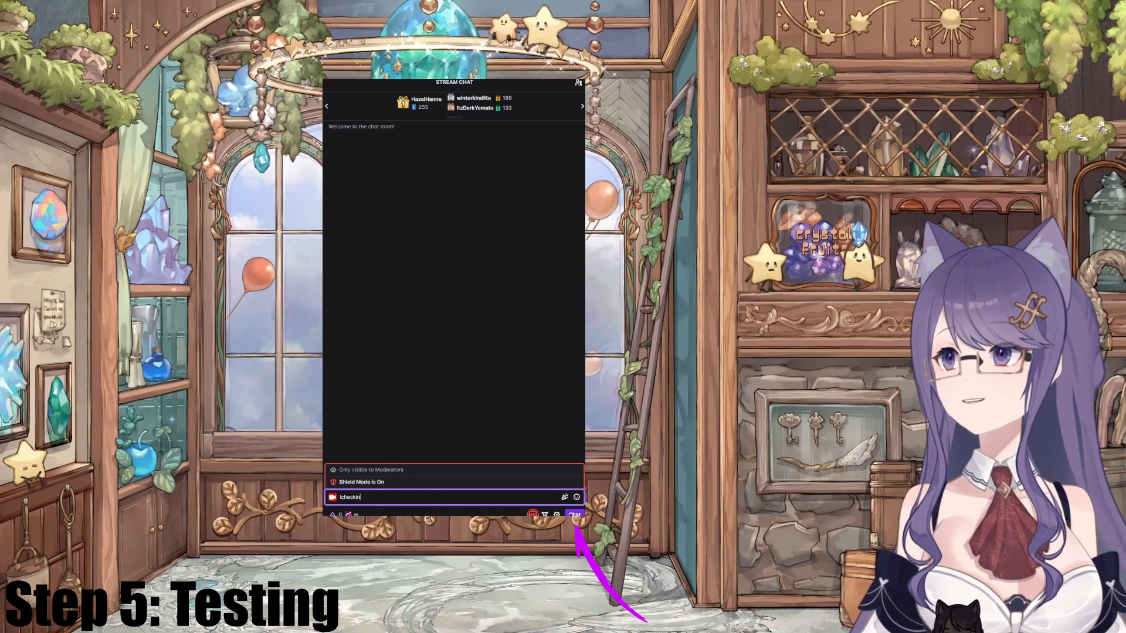
key("Return")
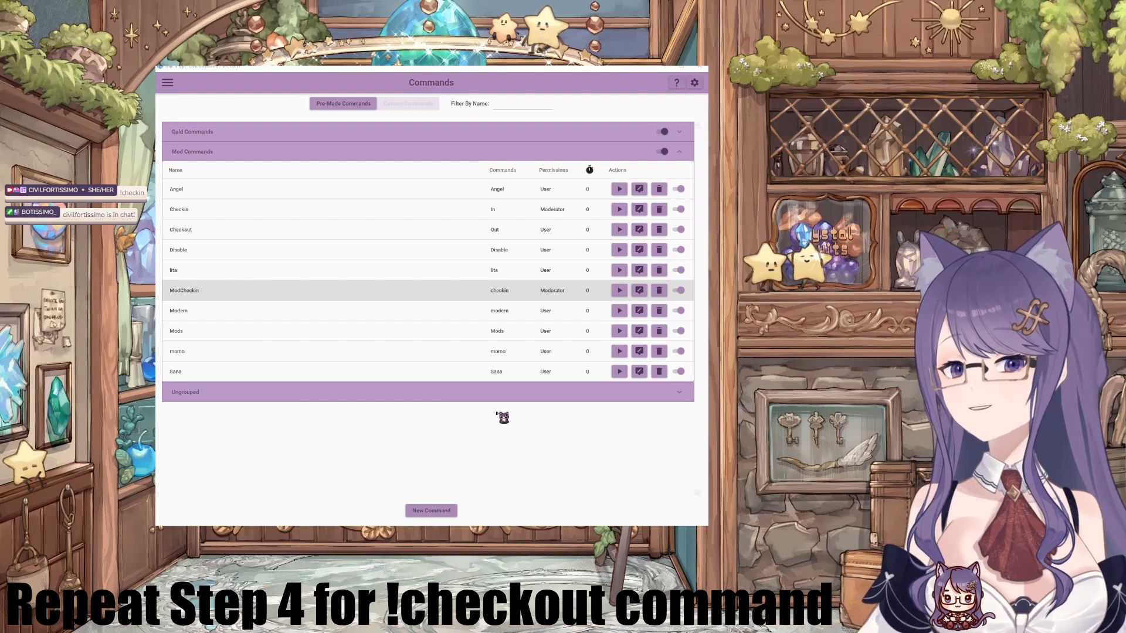
Step: Reopen the ModCheckin command in Mix It Up and expand its two overlay actions and chat message to review their settings
left_click(640, 289)
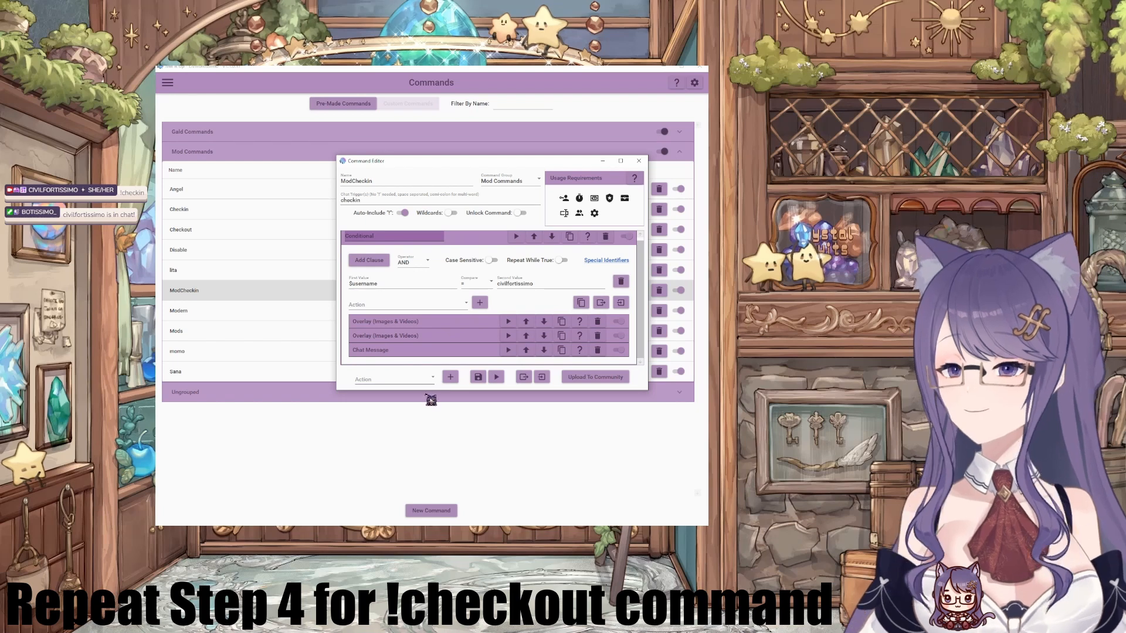
left_click_drag(431, 400, 429, 437)
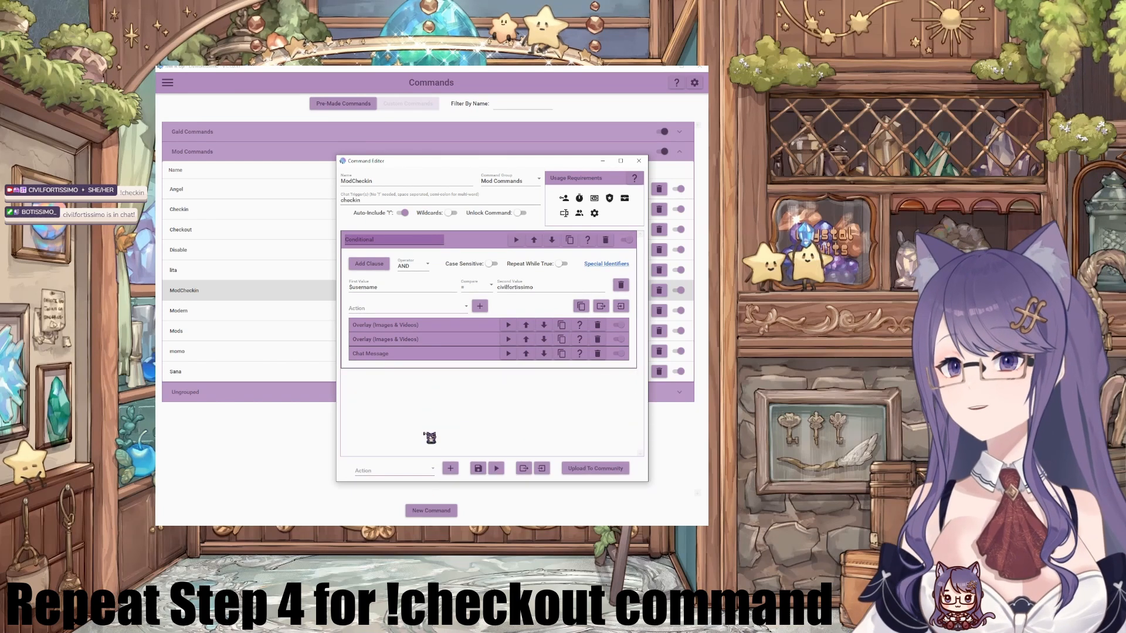
left_click(399, 325)
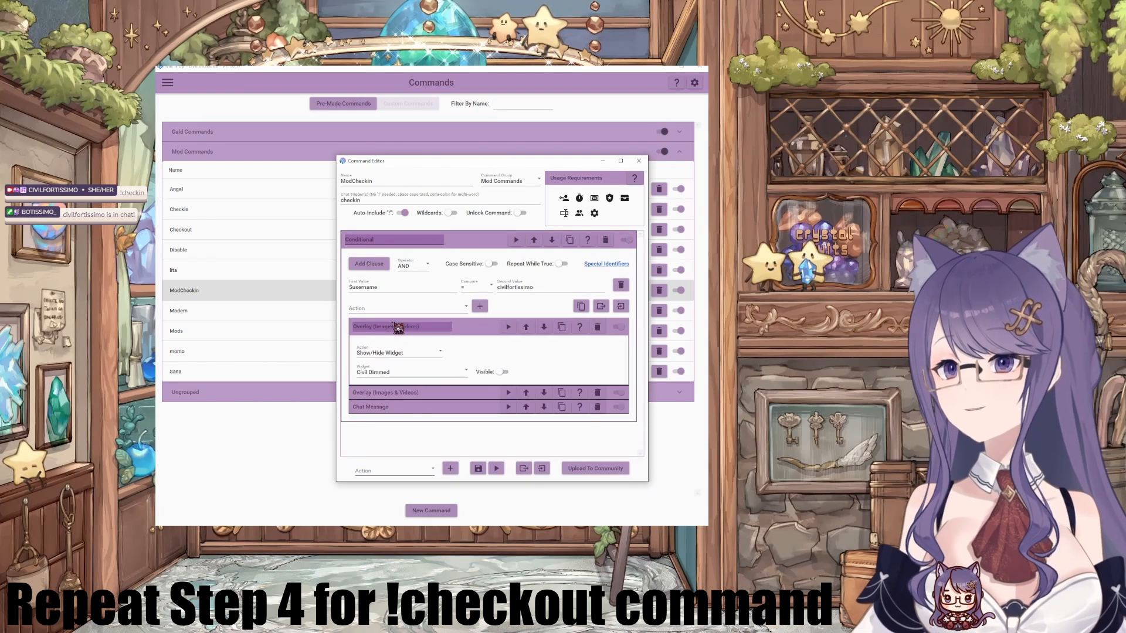
left_click(417, 393)
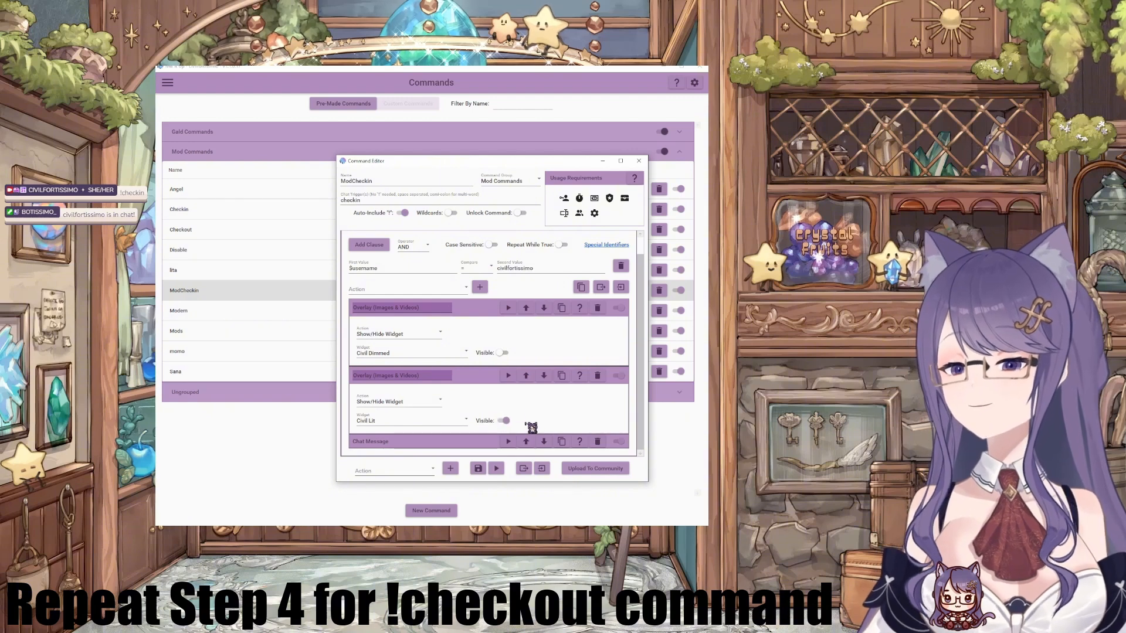
left_click(466, 443)
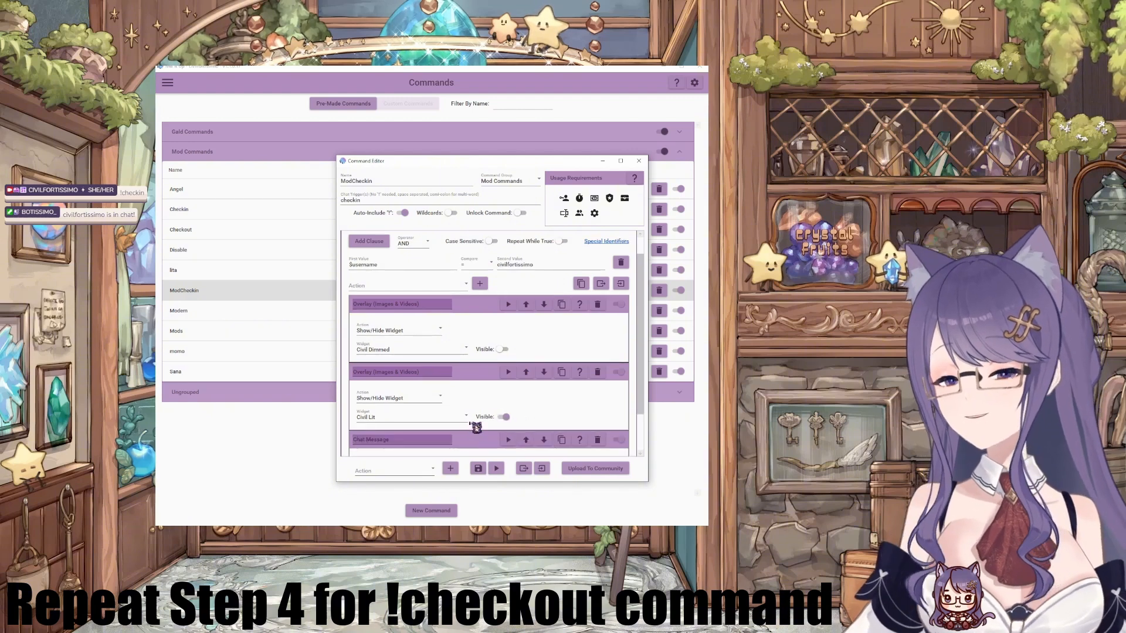